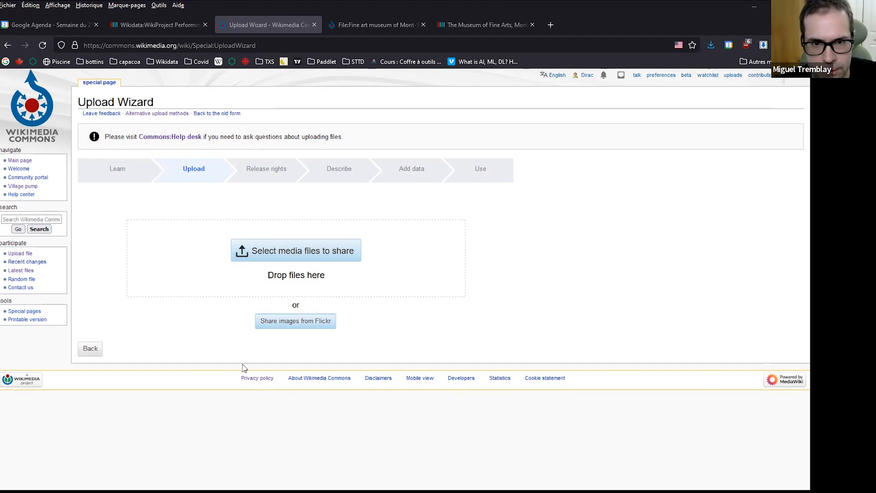
- Upload image0.jpeg from the capacoa commons folder and continue to the release rights stage
click(297, 251)
click(331, 150)
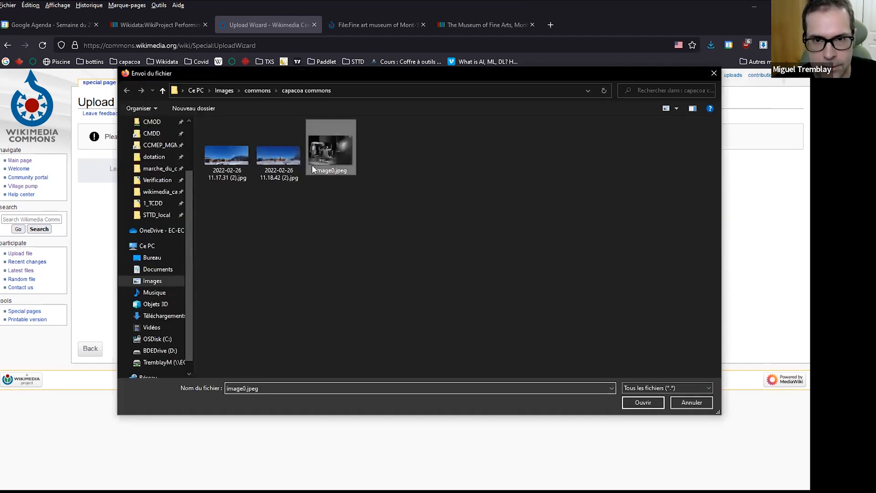
click(644, 402)
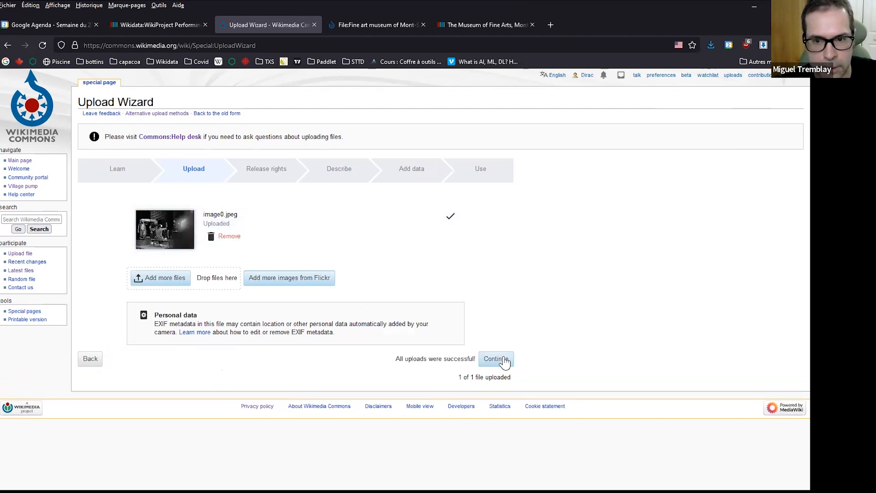
click(496, 358)
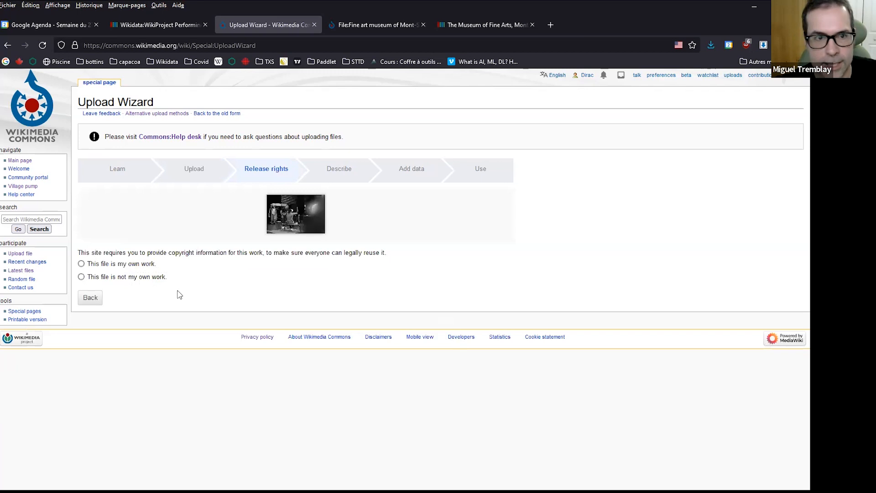
- Declare the file as not own work and fill in its source with {{own}}, copied from the Wikidata workshop page
click(81, 278)
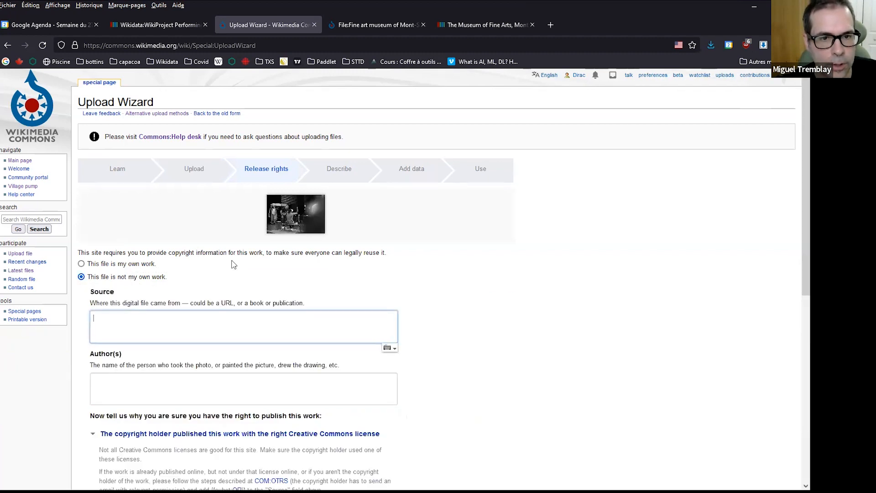
scroll(233, 265, down, 3)
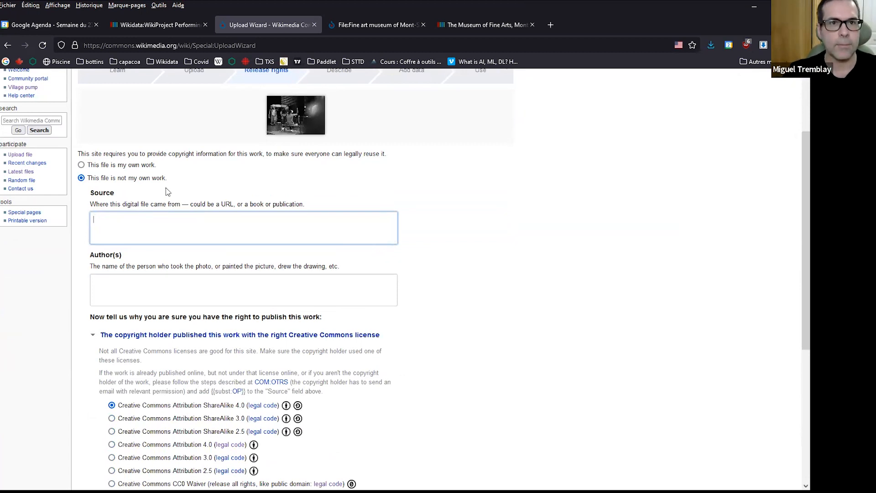
click(131, 26)
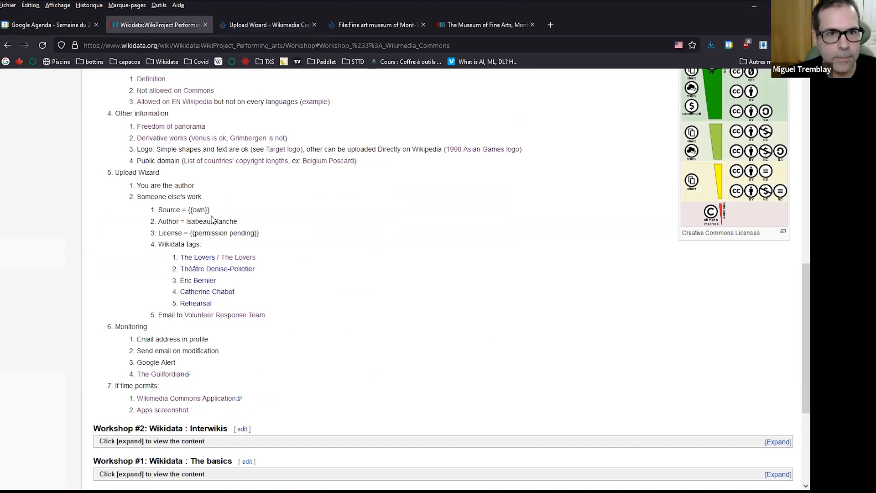
drag(210, 210, 189, 210)
key(ctrl+c)
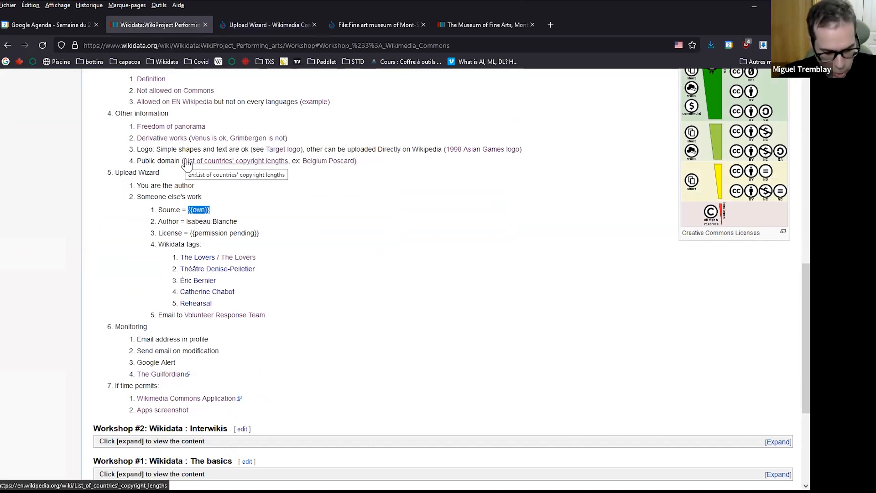
key(ctrl+Tab)
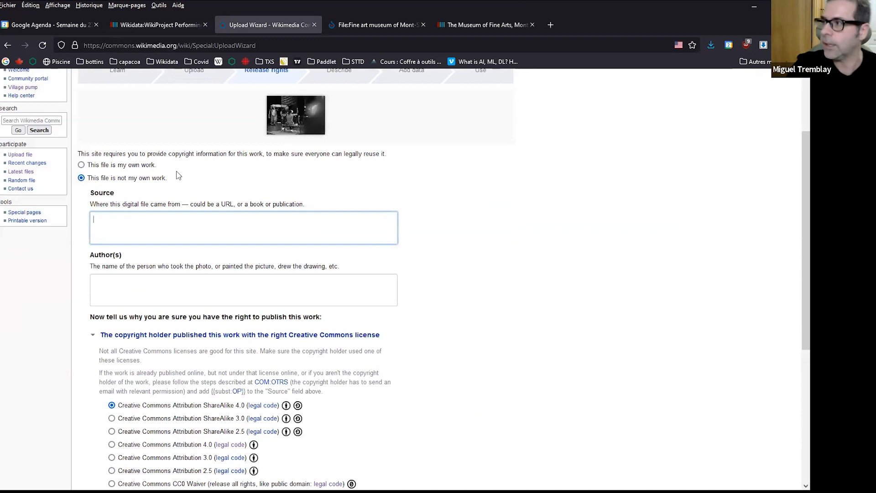
key(ctrl+v)
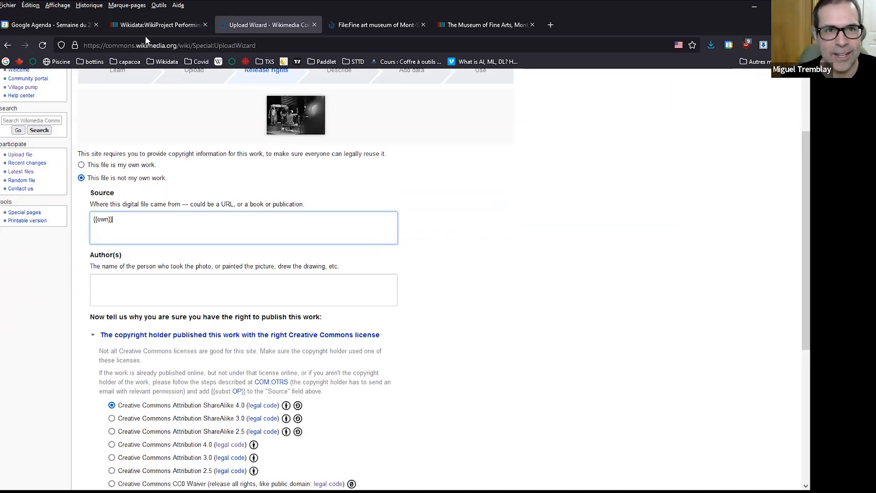
- Copy the photographer's name from the workshop page into the upload form's author field
click(157, 25)
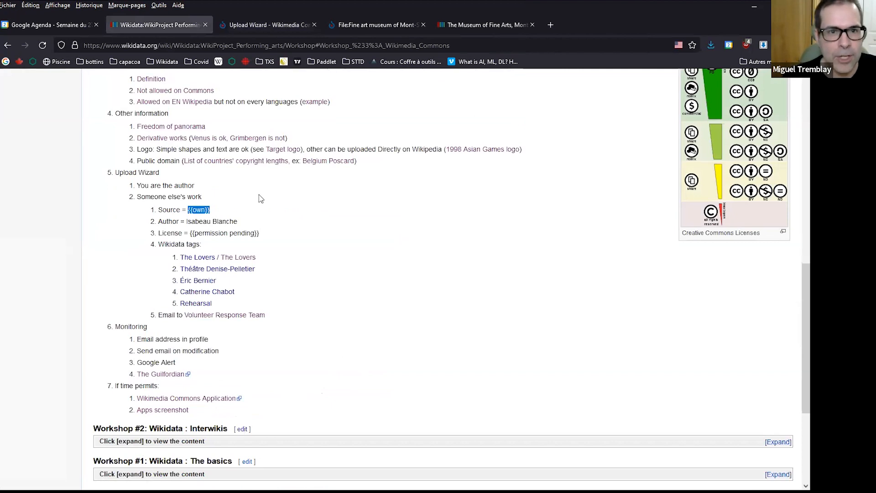
drag(238, 221, 188, 222)
key(ctrl+c)
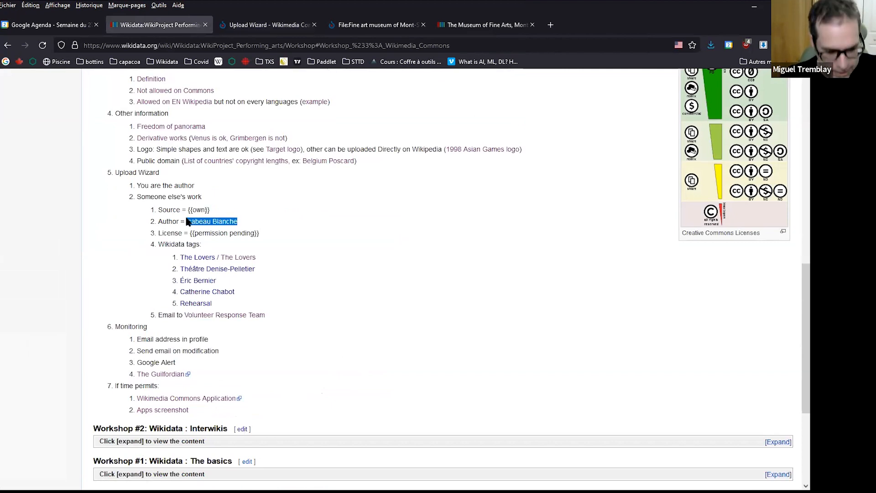
key(ctrl+Tab)
click(145, 289)
key(ctrl+v)
- Choose to describe the license by custom wikitext, under "Another reason not mentioned above"
scroll(59, 322, down, 2)
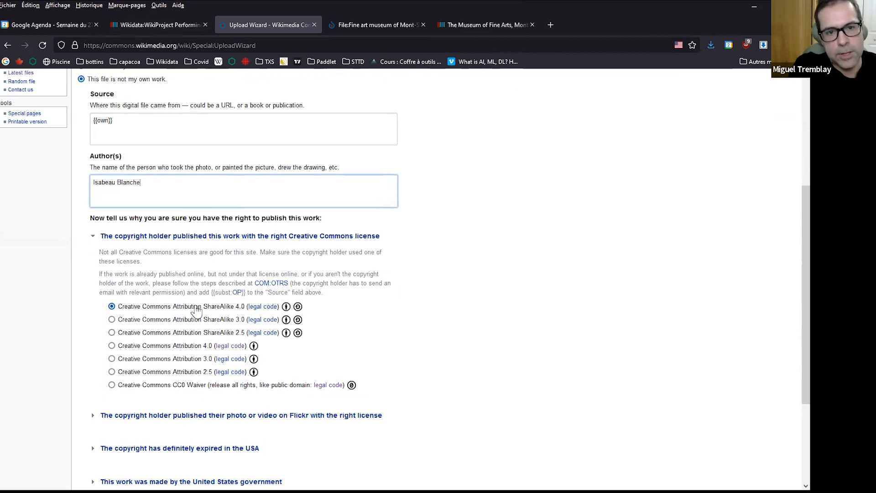
scroll(61, 313, down, 2)
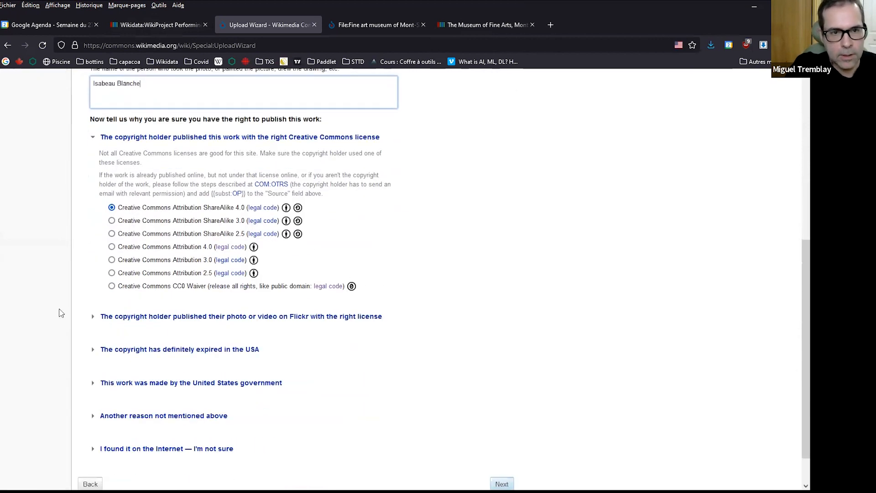
scroll(69, 315, down, 1)
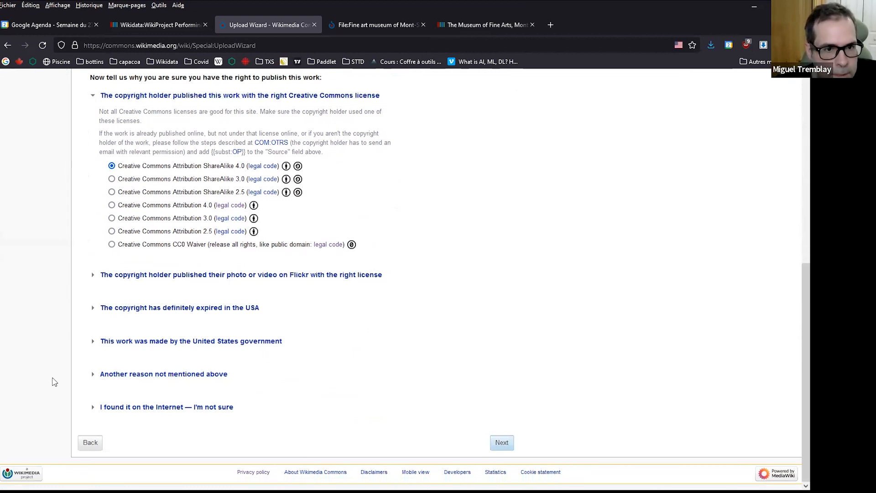
click(108, 375)
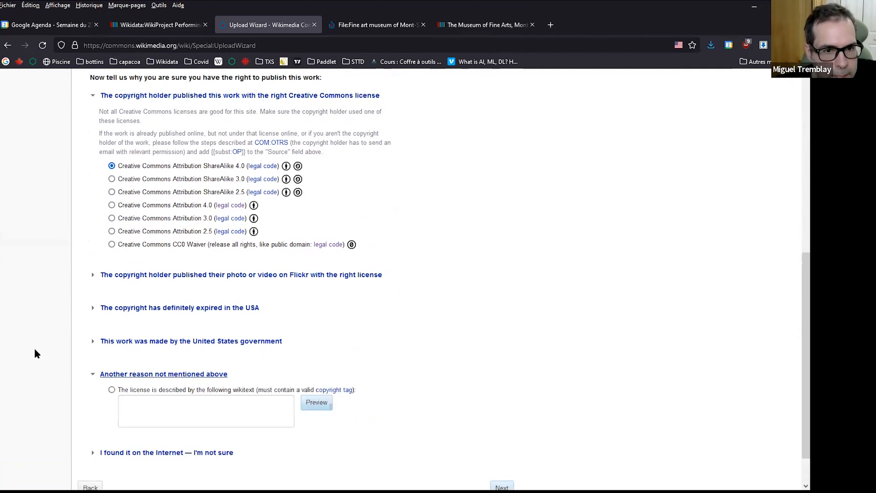
click(113, 391)
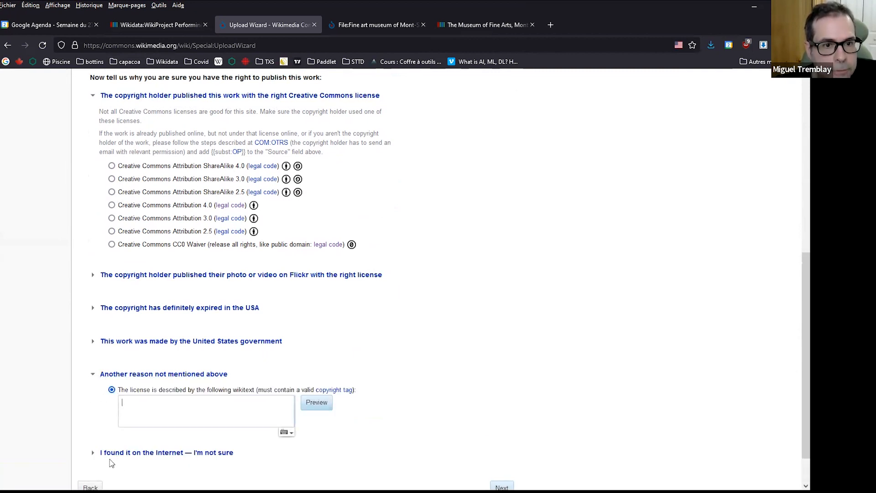
- Enter {{CC-BY-SA}} and the workshop page's {{permission pending}} on separate lines as license wikitext, and continue to the Describe stage
click(159, 30)
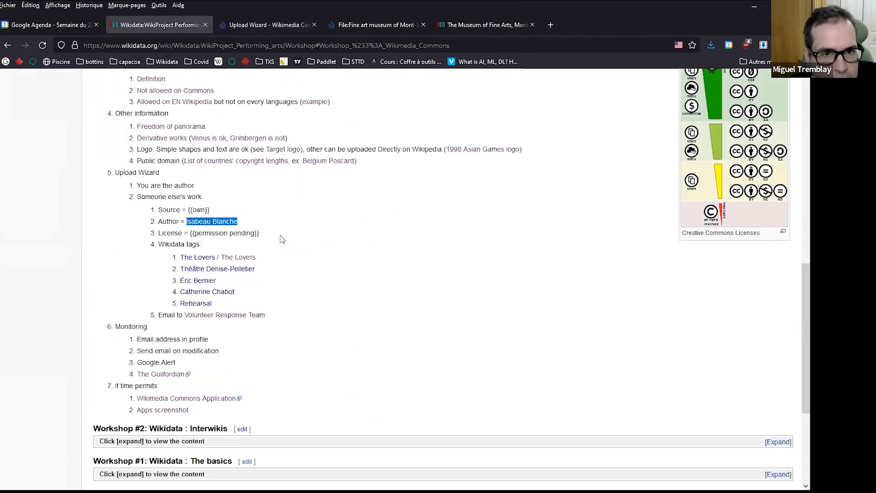
click(282, 239)
drag(259, 233, 190, 233)
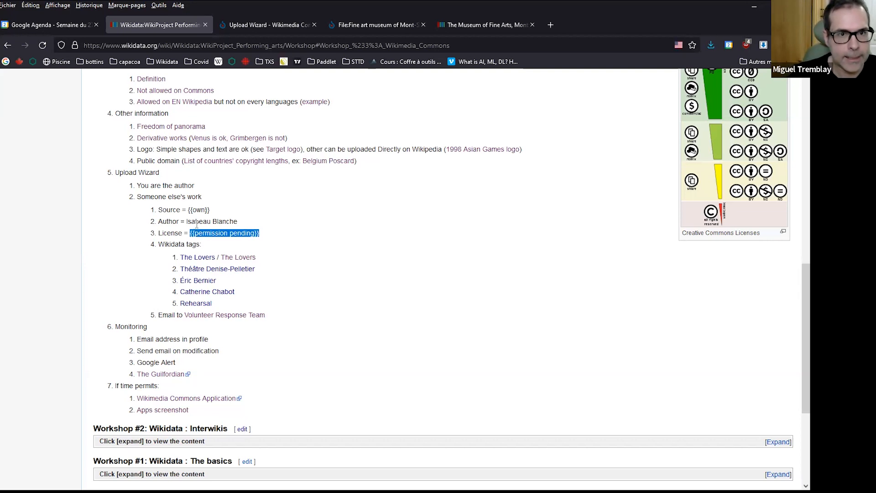
key(ctrl+Tab)
text(CC-B)
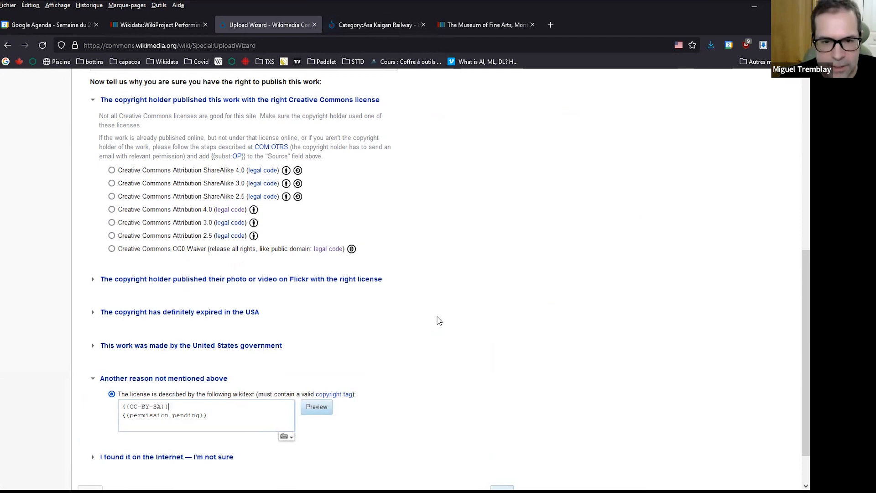
scroll(438, 321, down, 2)
click(510, 444)
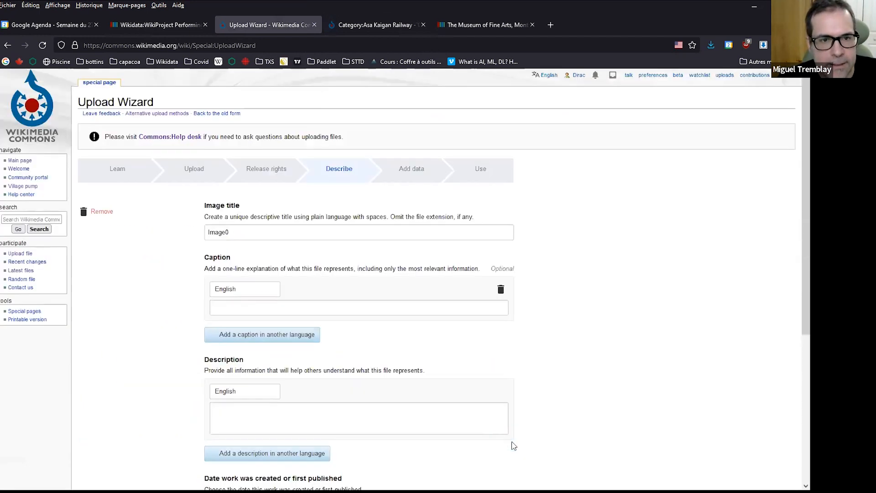
- Replace the image title with "Rehearsal of the play « Les amoureux » at the Denise-Pelletier Theatre"
click(284, 202)
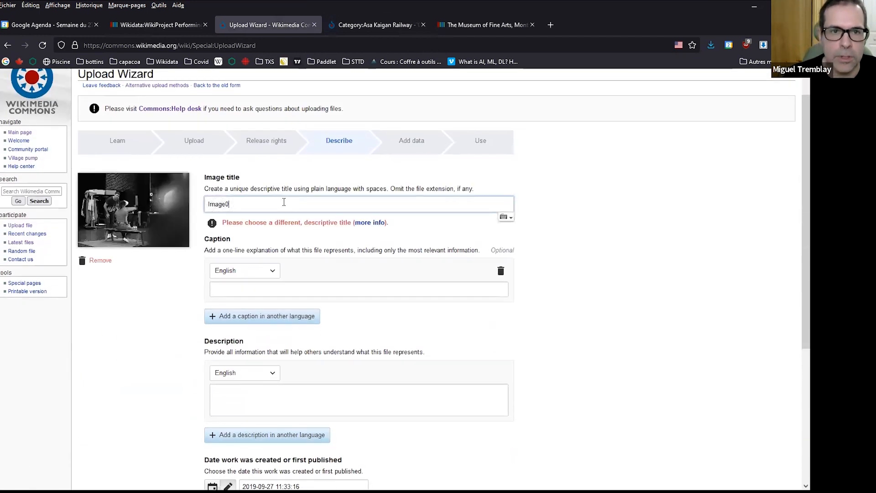
key(ctrl+a)
key(BackSpace)
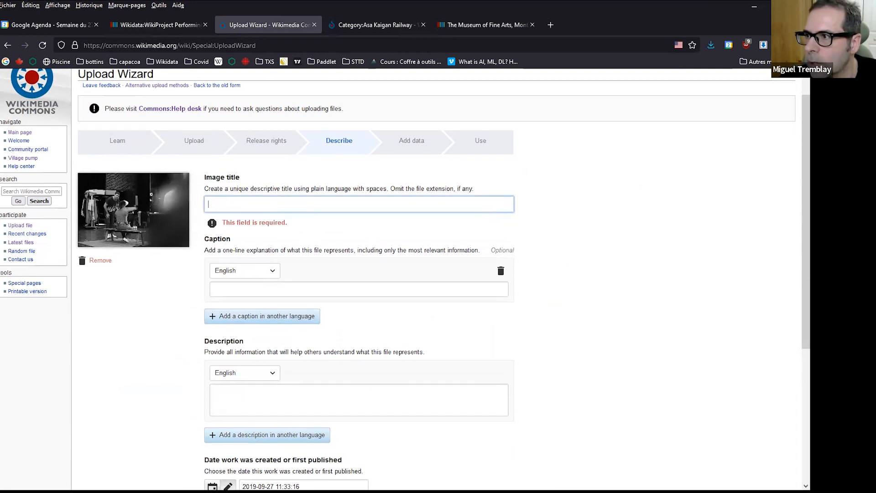
text(Rehe)
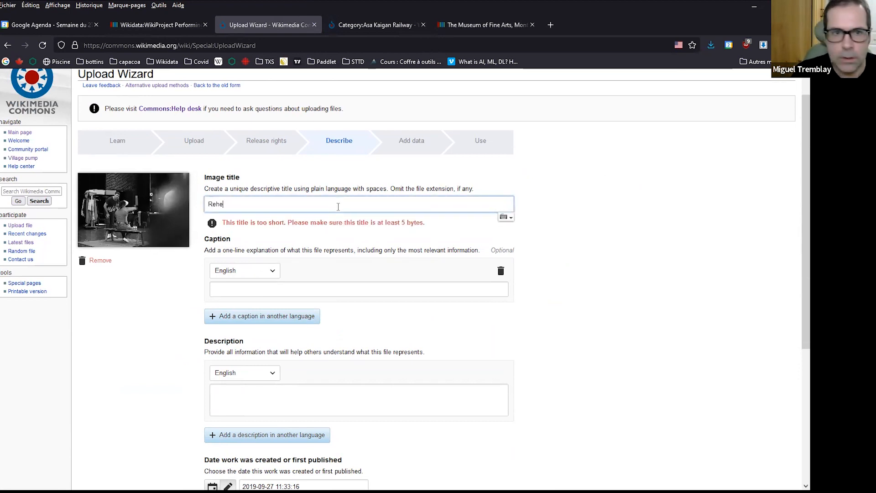
text(arsal o)
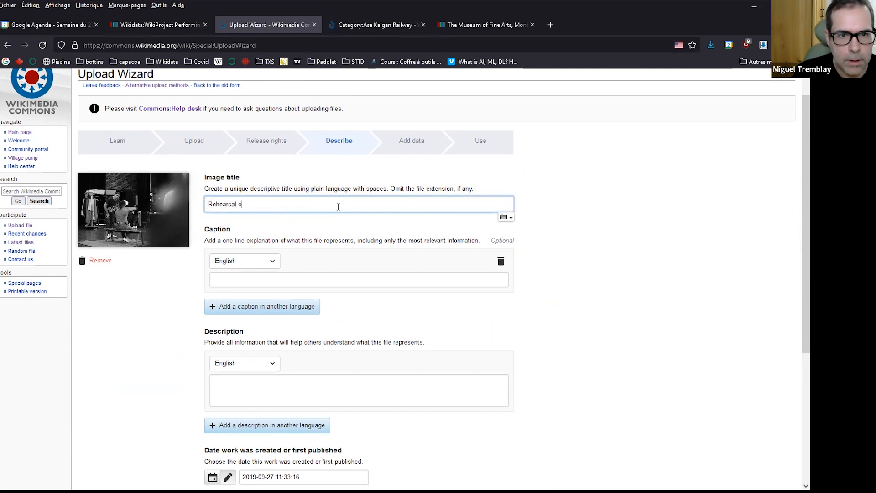
text(f the play « )
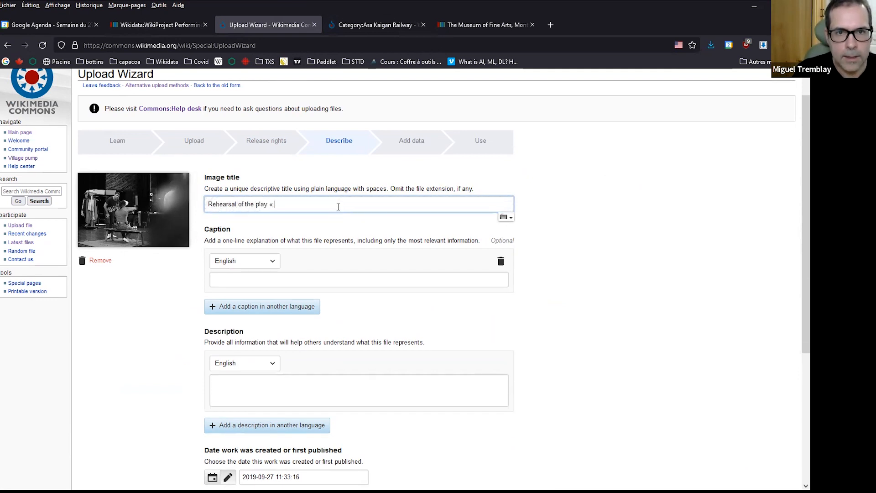
text(Les am)
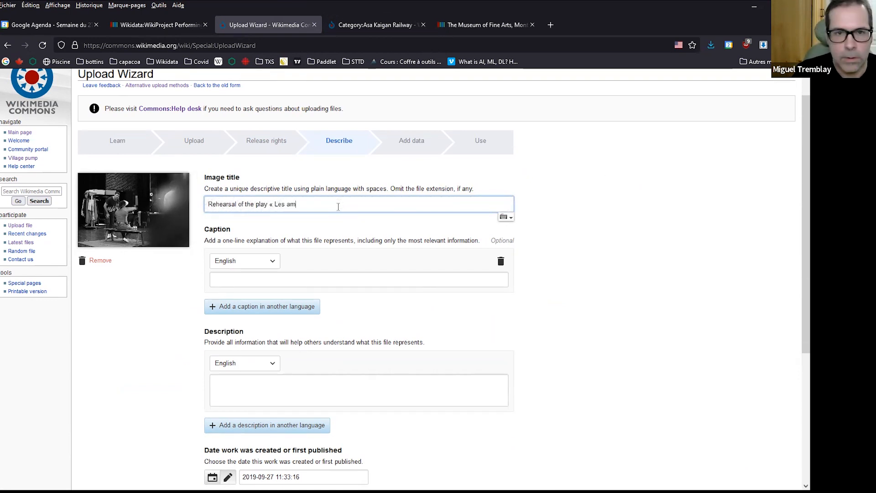
text(oureux » at the)
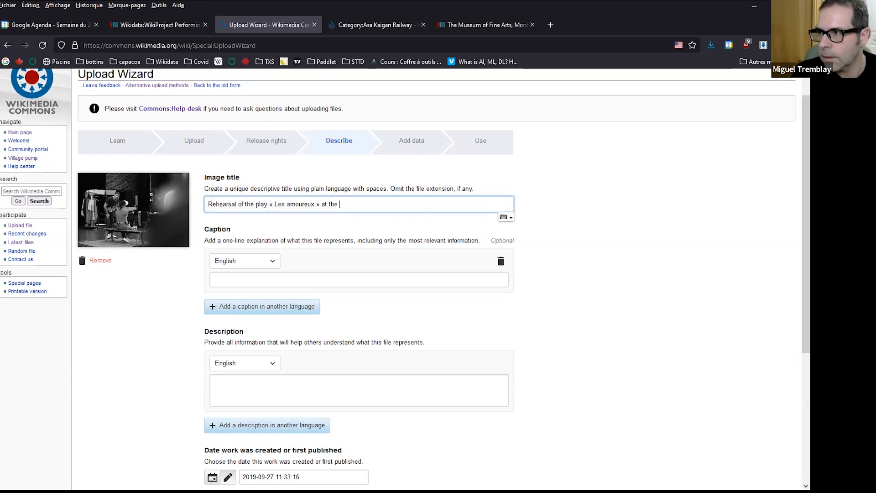
key(alt+Tab)
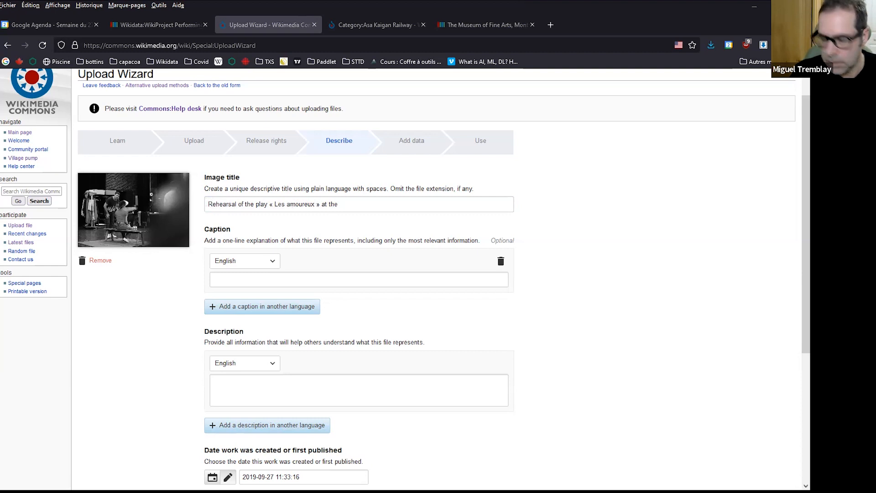
click(398, 202)
text(Denise-Pelletier)
text(Theatre)
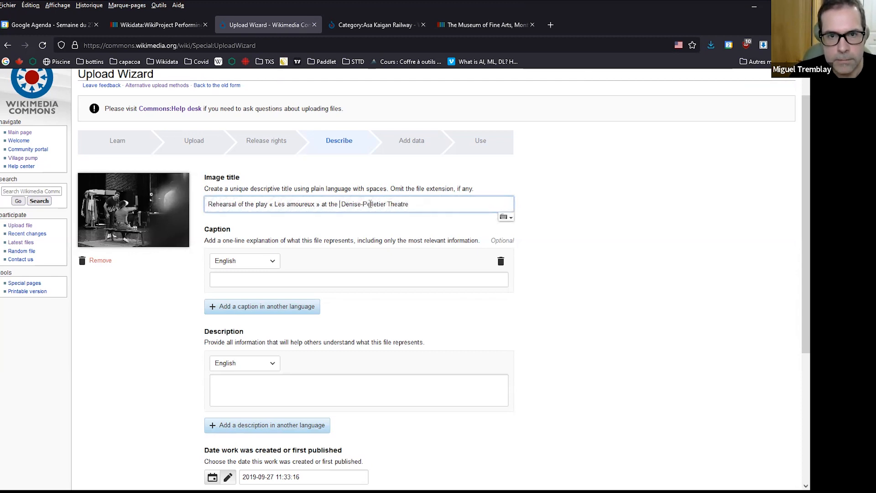
key(BackSpace)
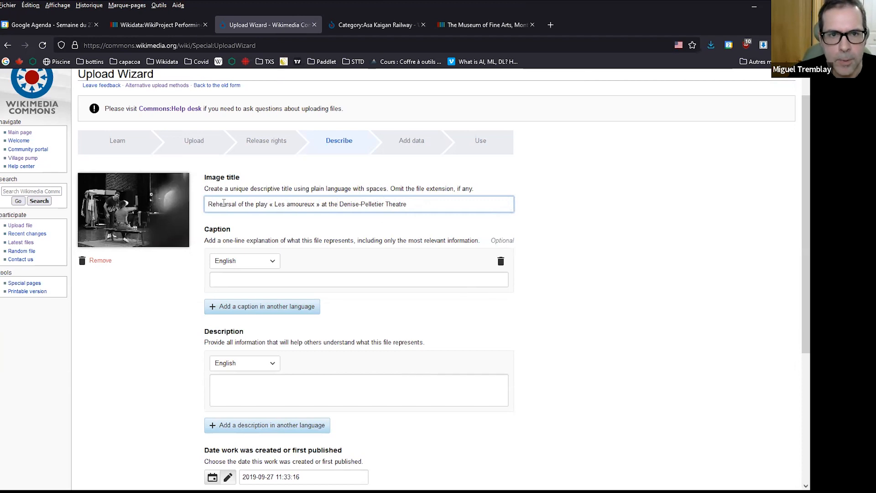
- Turn on spell checking for the image title and set its language to English
right_click(415, 202)
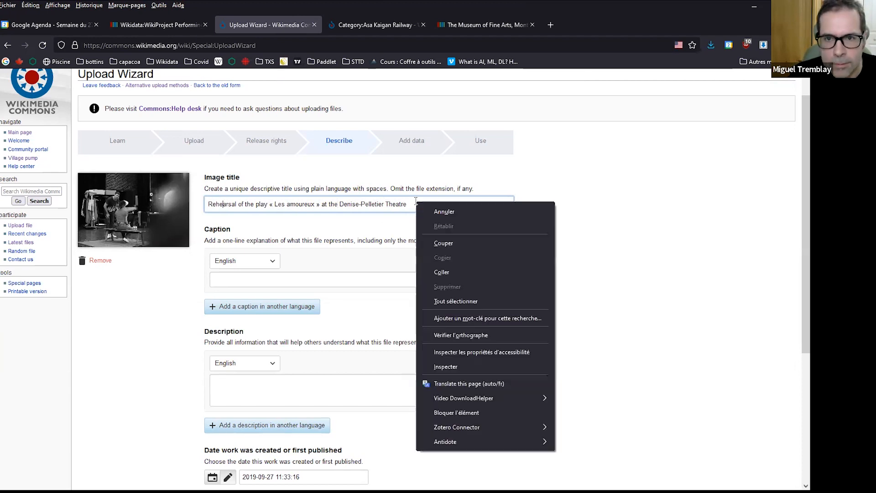
click(466, 335)
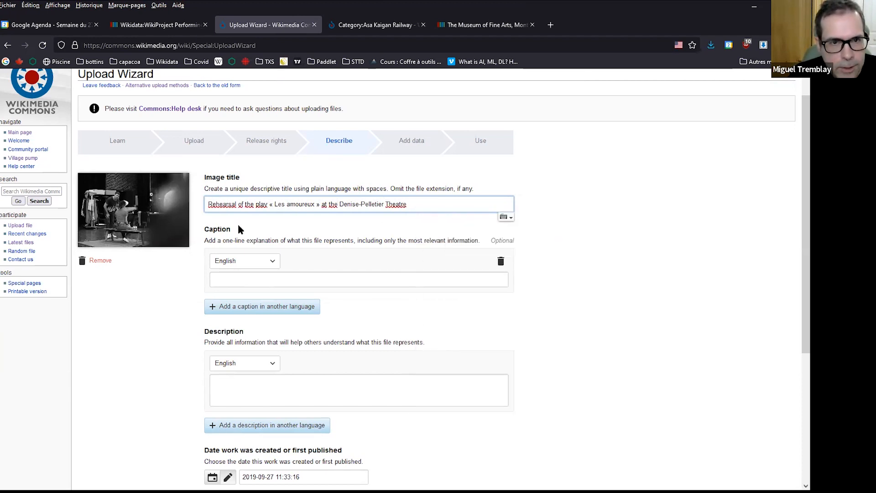
right_click(423, 203)
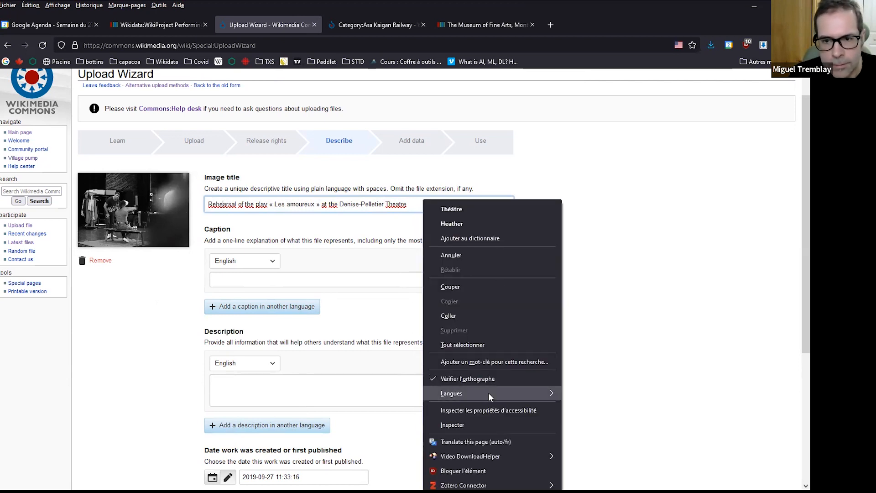
mouse_move(489, 394)
click(588, 394)
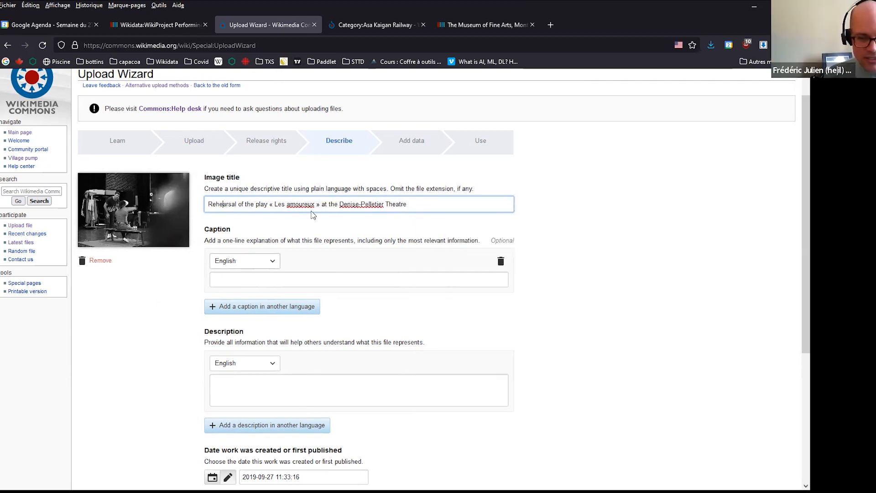
- Replace the French guillemets around Les amoureux in the image title with straight double quotation marks, without inner spaces
click(273, 204)
key(BackSpace)
key(BackSpace)
text(")
key(ctrl+Right)
key(ctrl+Right)
key(shift+Right)
key(BackSpace)
key(BackSpace)
text(")
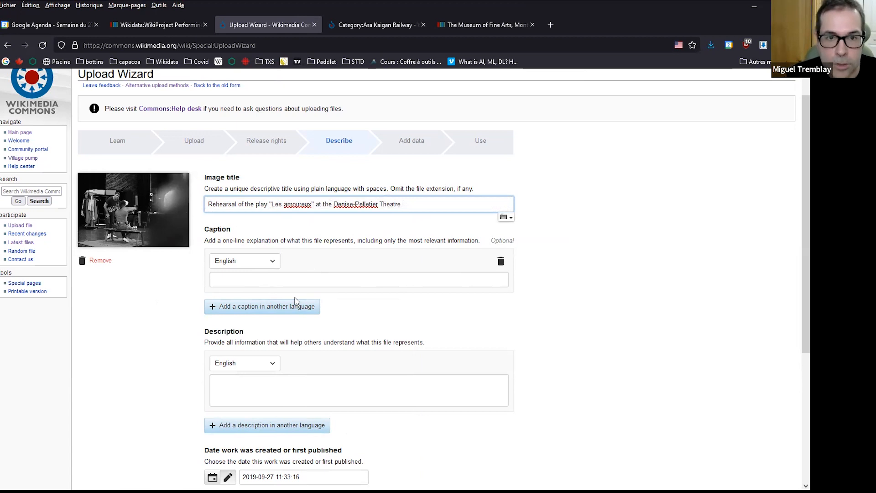
- Copy the full image title into the English caption
drag(502, 204, 195, 186)
key(ctrl+c)
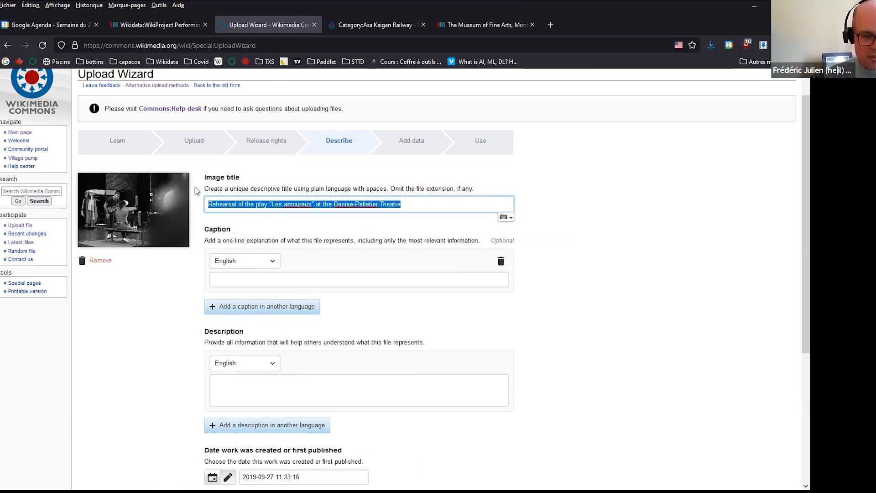
click(281, 281)
key(ctrl+v)
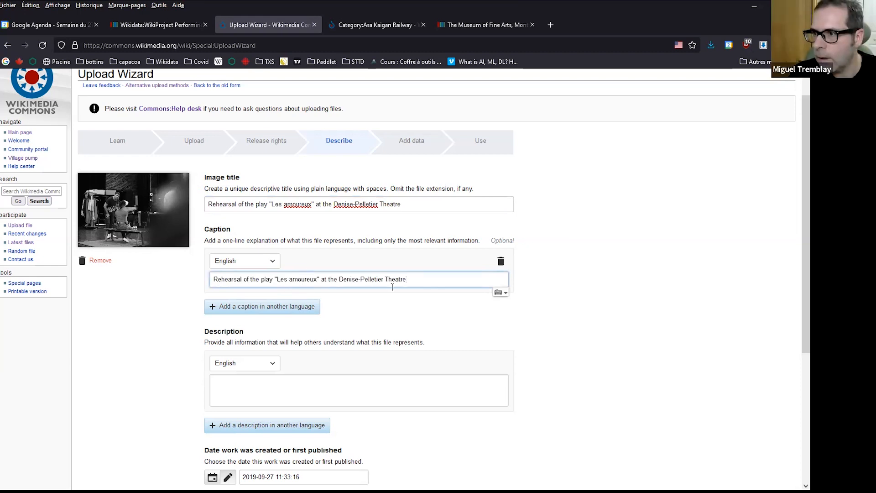
- Fill the English description with the image title followed by ". We can see the comedians" and the two performers' full names
click(303, 378)
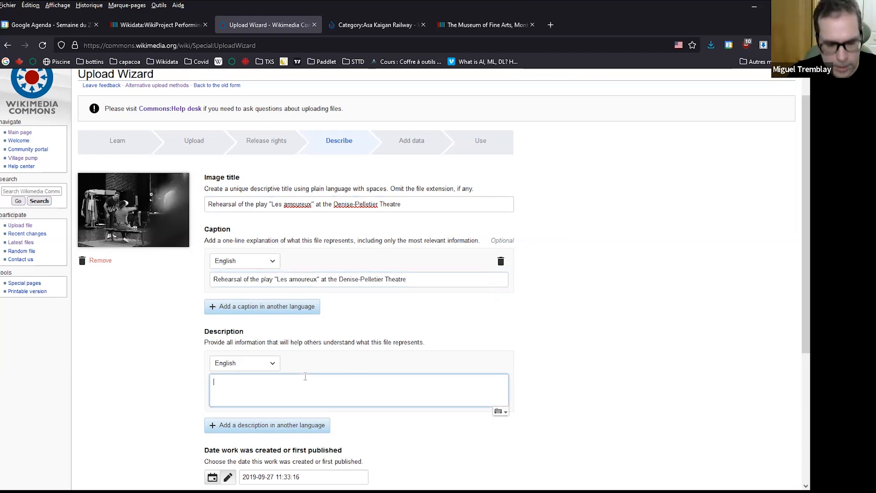
key(ctrl+v)
text(. We can )
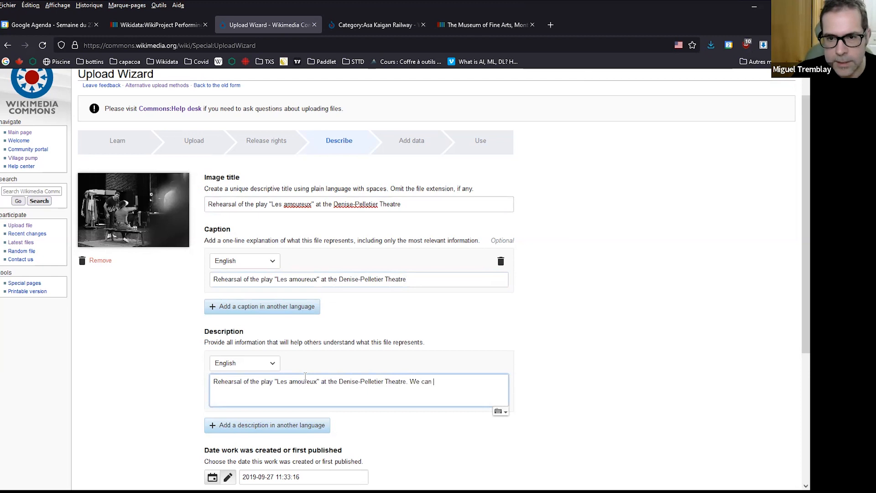
text(see the comedians)
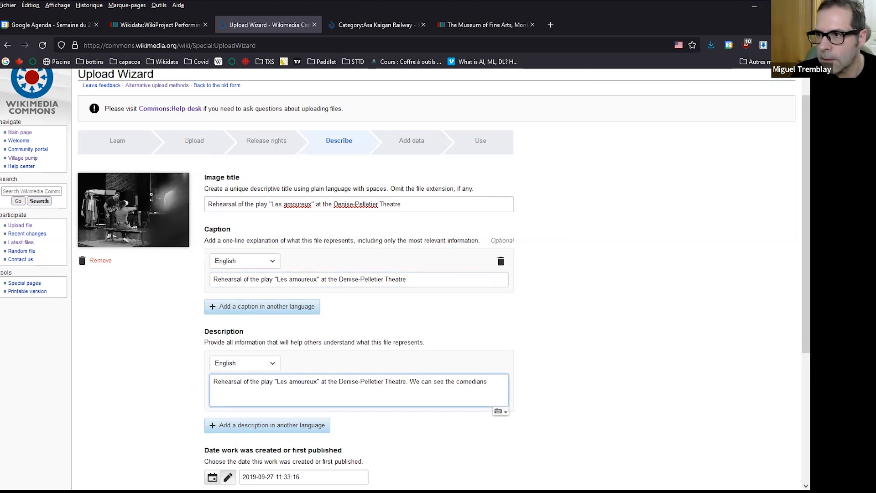
key(alt+Tab)
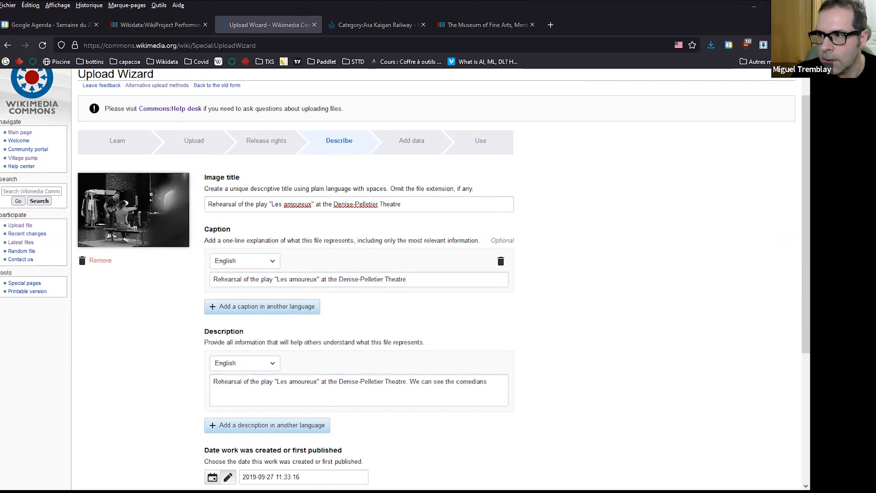
click(500, 388)
key(ctrl+v)
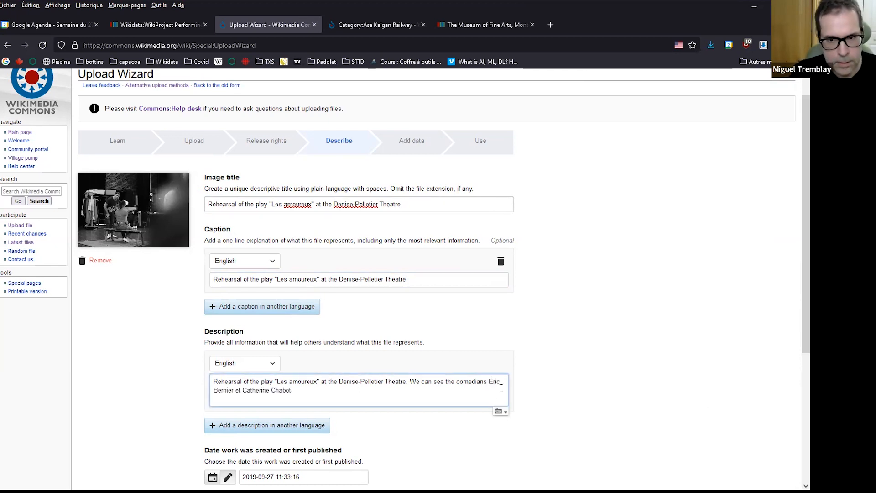
- Search the category suggestions for "denis-pelletier", and again with "theatre" put in front of it
scroll(584, 329, down, 3)
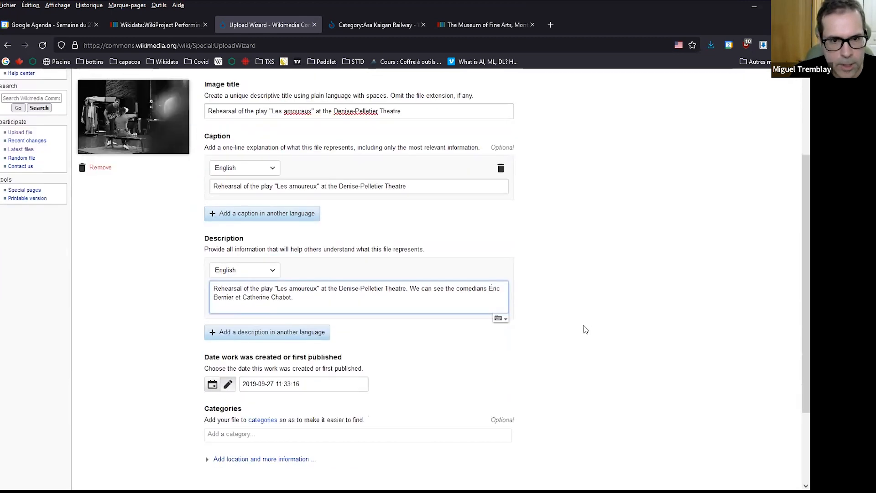
scroll(586, 330, down, 1)
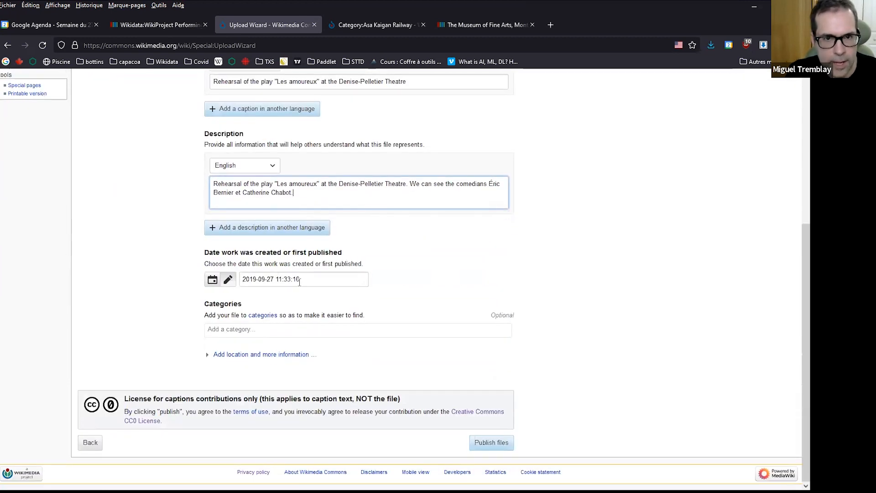
click(284, 331)
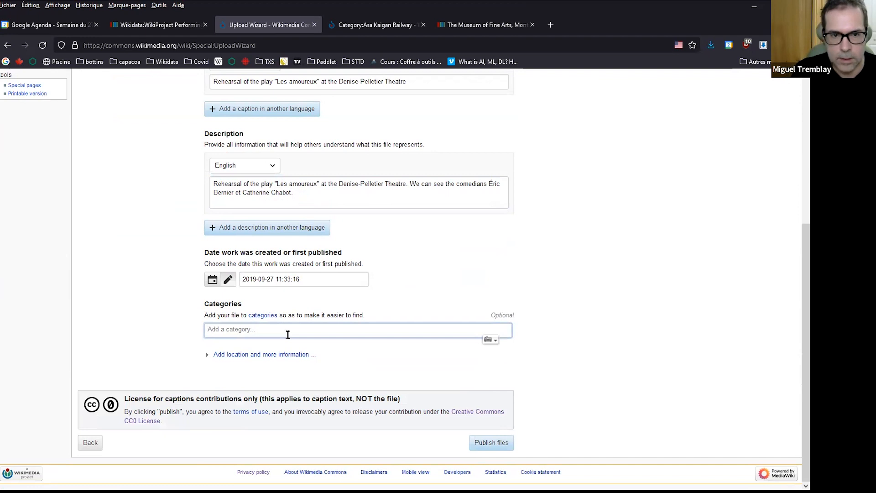
text(denis-p)
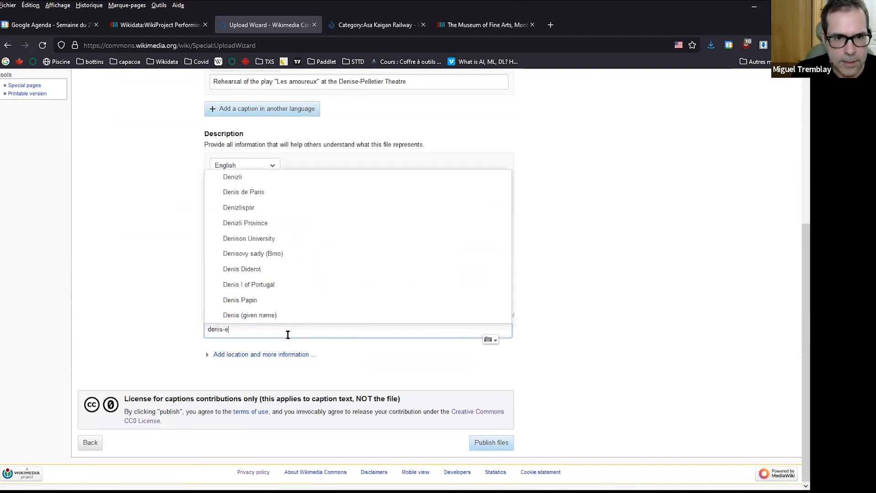
text(elletier)
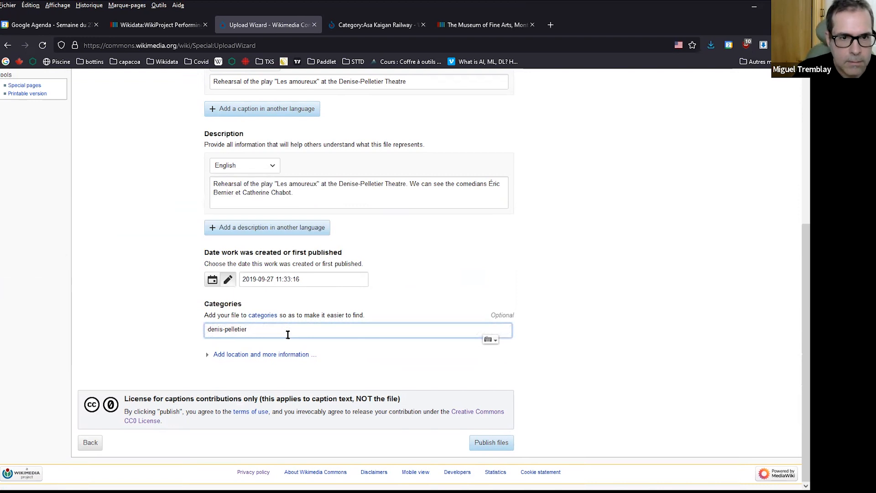
key(Home)
text(theatre)
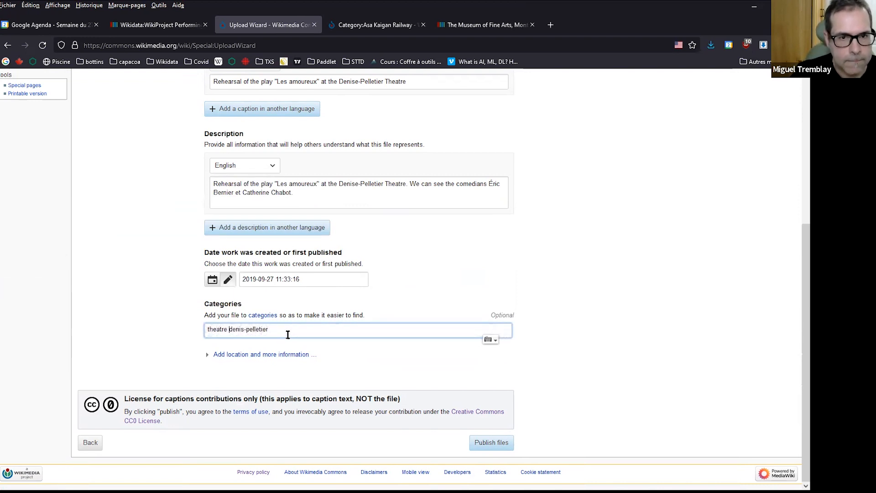
- Search the category suggestions for "reha" instead, and clear the category entry
key(ctrl+a)
text(re)
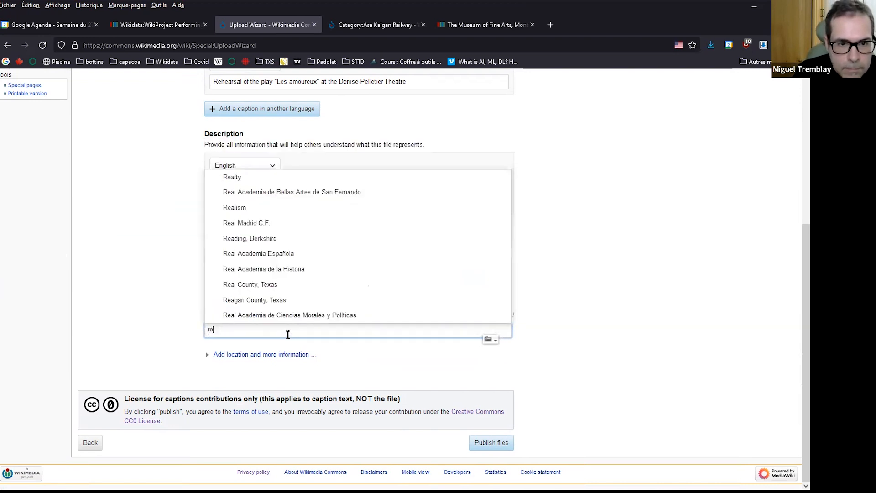
text(ha)
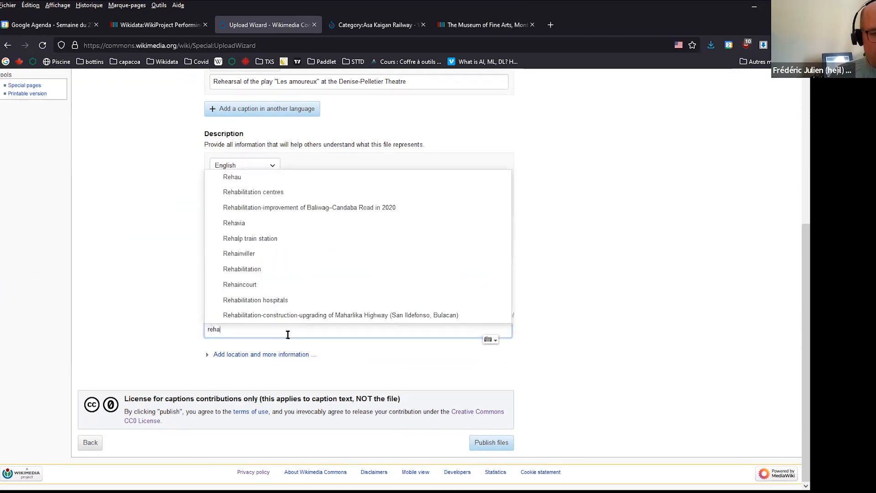
key(BackSpace)
key(BackSpace)
key(BackSpace)
key(BackSpace)
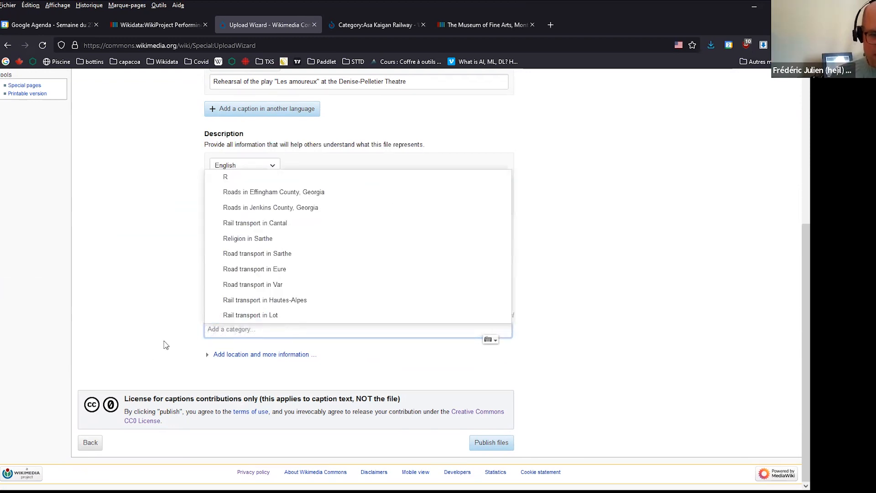
click(171, 349)
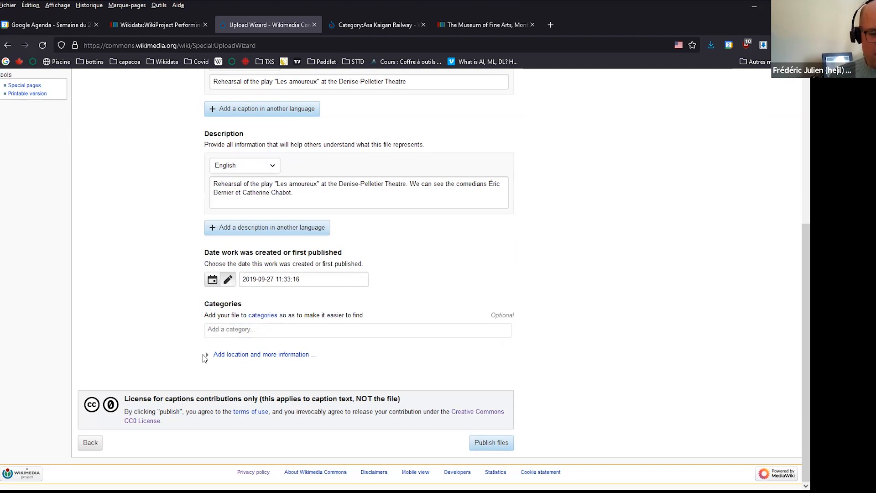
- Try a category search for "théâtre denise", and empty the category entry
click(260, 330)
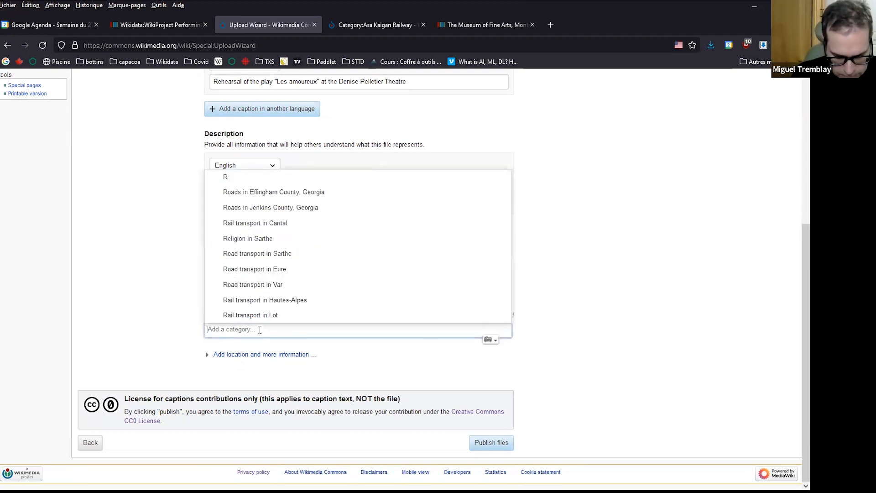
text(théa)
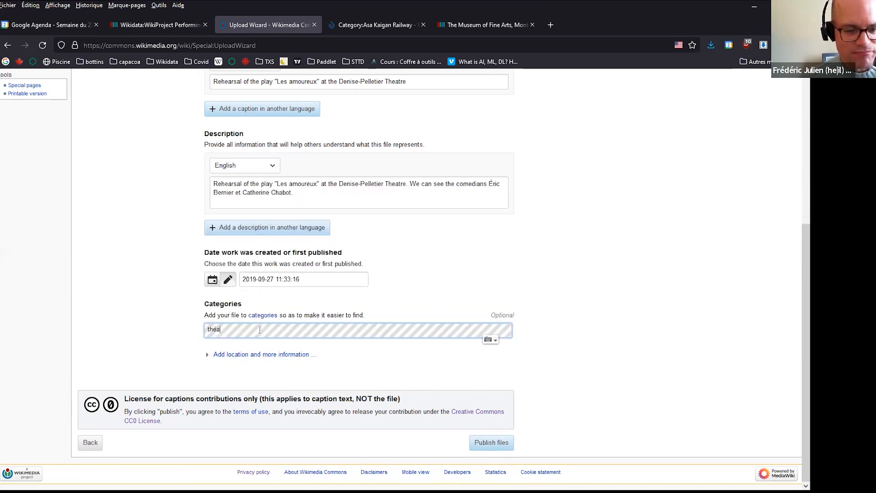
key(BackSpace)
text(â)
text(denise)
key(BackSpace)
key(BackSpace)
key(BackSpace)
key(BackSpace)
key(BackSpace)
key(BackSpace)
key(BackSpace)
key(BackSpace)
key(BackSpace)
key(BackSpace)
key(BackSpace)
key(BackSpace)
key(BackSpace)
key(BackSpace)
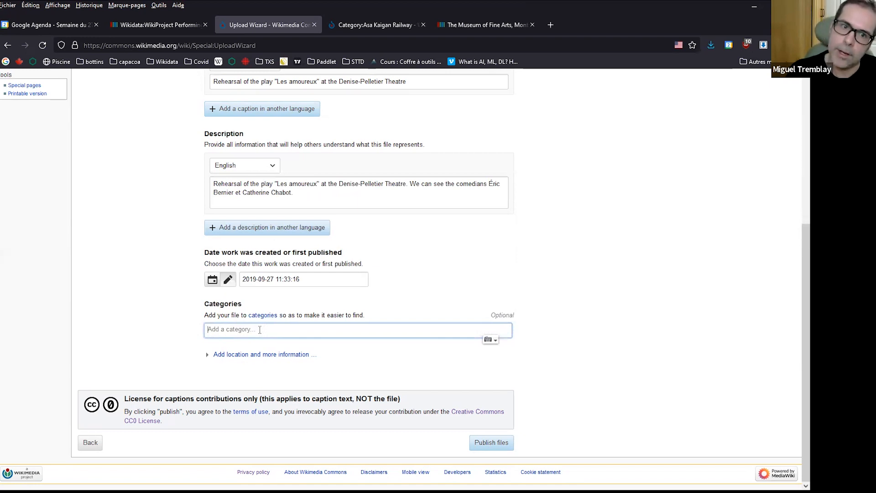
- Try a category search for "montreal theatre", and empty the category entry
text(mont)
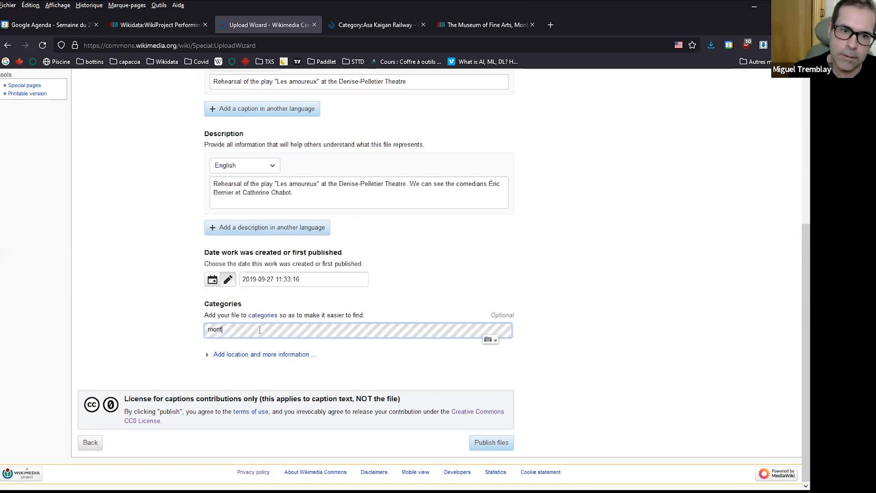
text(real theatre)
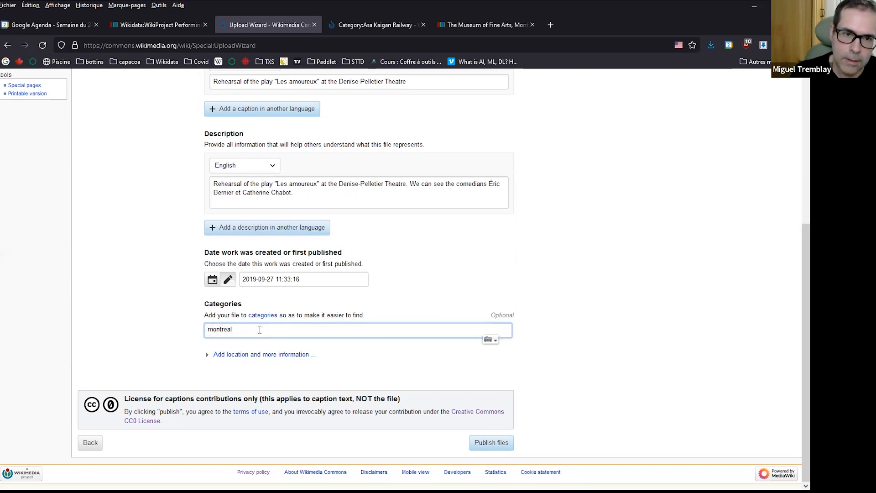
key(BackSpace)
key(BackSpace)
key(BackSpace)
key(BackSpace)
key(BackSpace)
key(BackSpace)
key(BackSpace)
key(BackSpace)
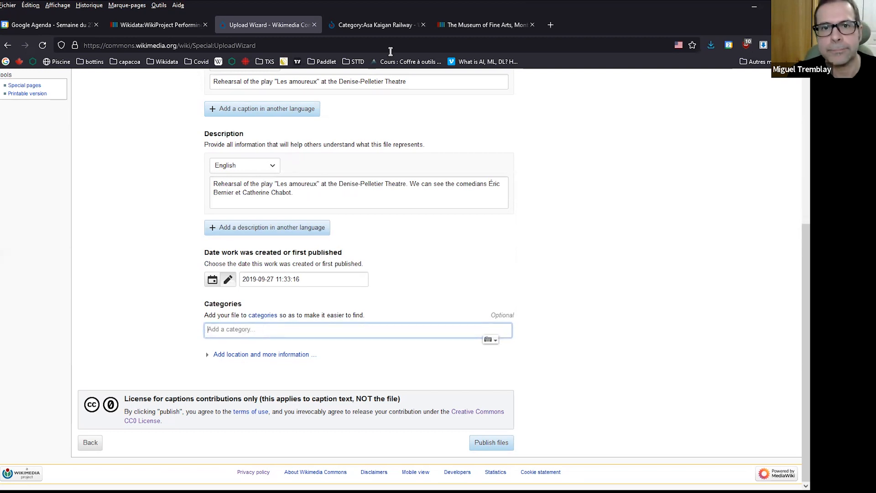
- Open the French Wikipedia article on Théâtre Denise-Pelletier in a new browser tab
click(552, 26)
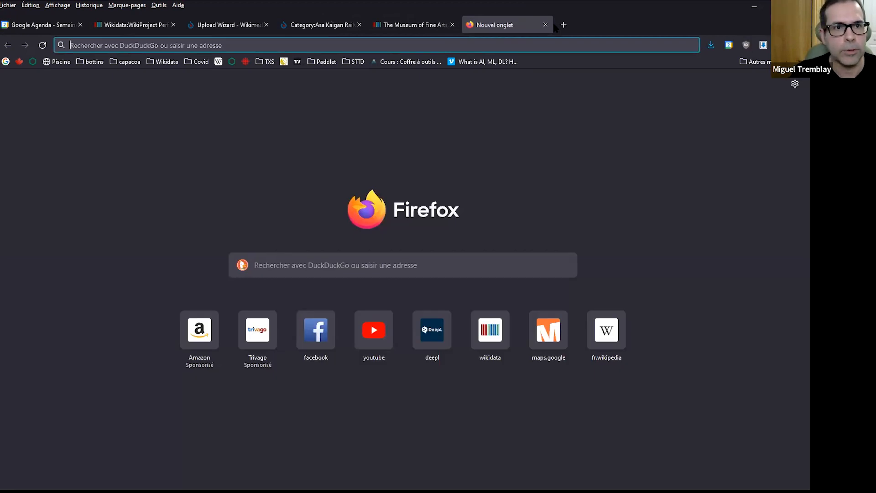
text(wk Théâtre )
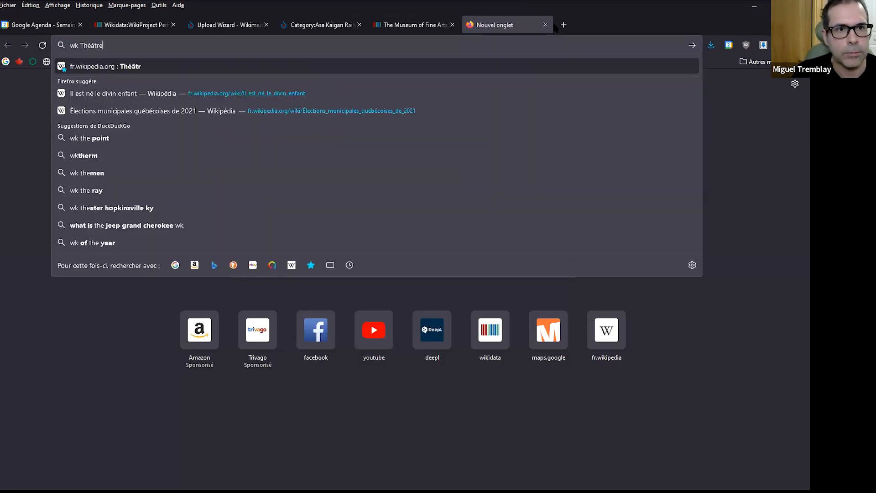
text(Denise-Pelleti)
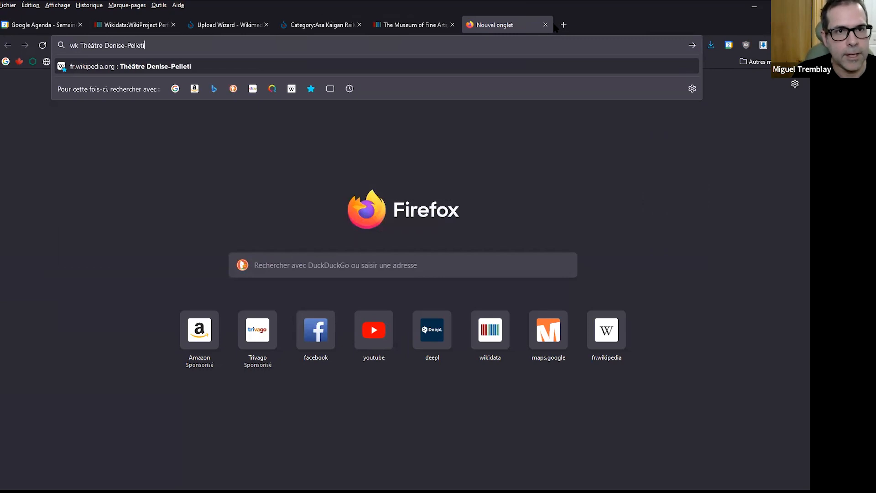
key(Return)
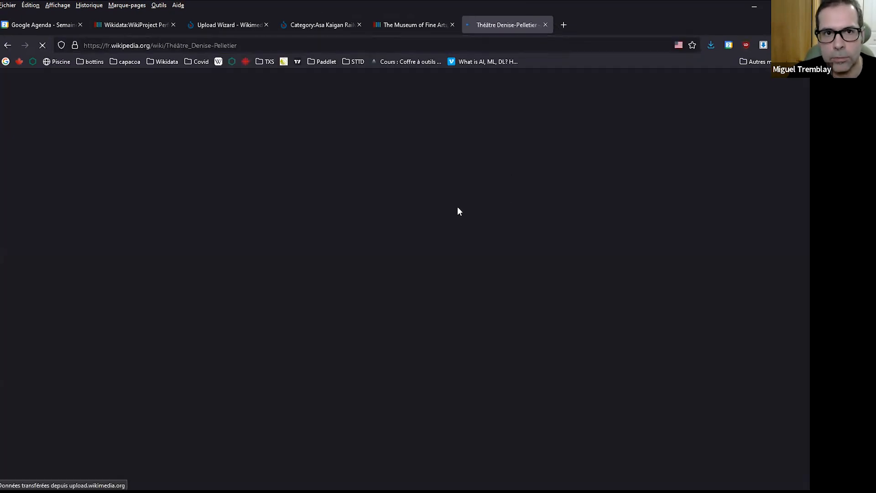
- Open the Commons file page of the article's 2008 theatre building photo and check which categories it uses
scroll(562, 214, down, 1)
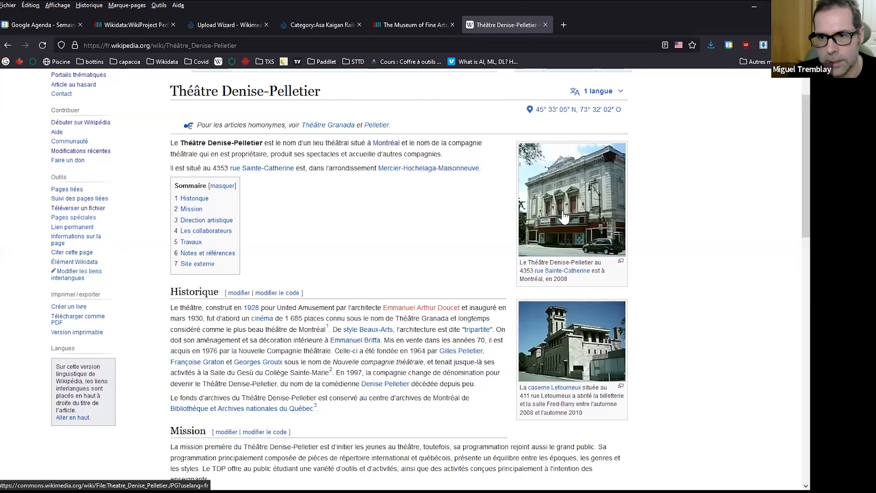
click(564, 218)
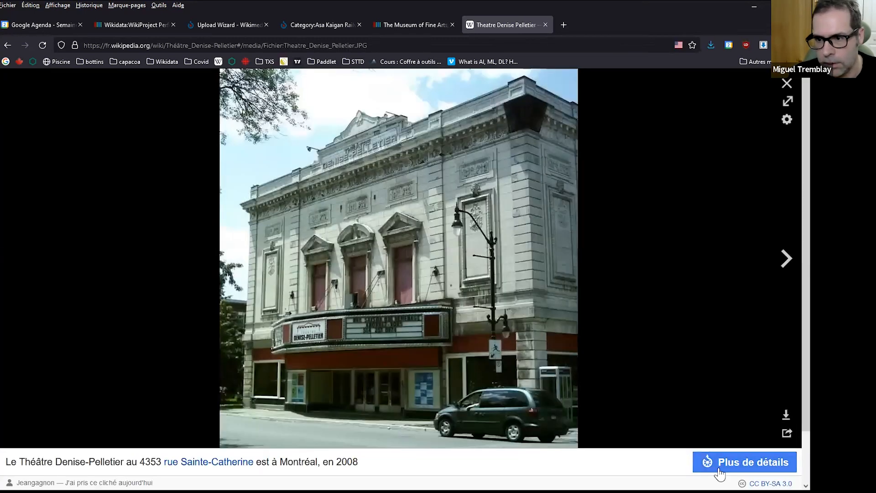
click(718, 463)
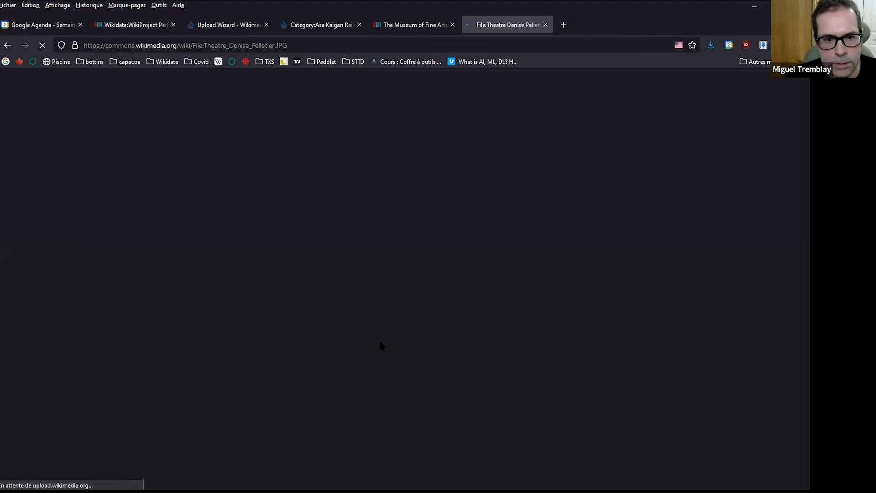
scroll(382, 346, down, 15)
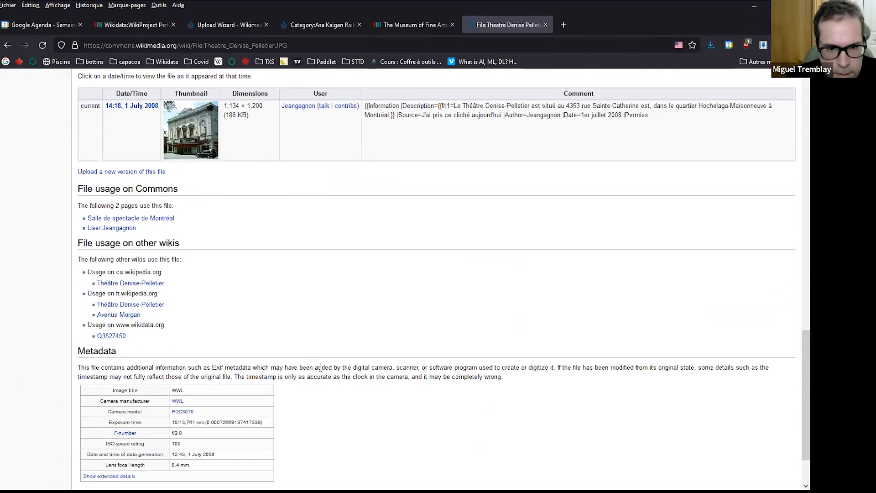
scroll(60, 363, down, 1)
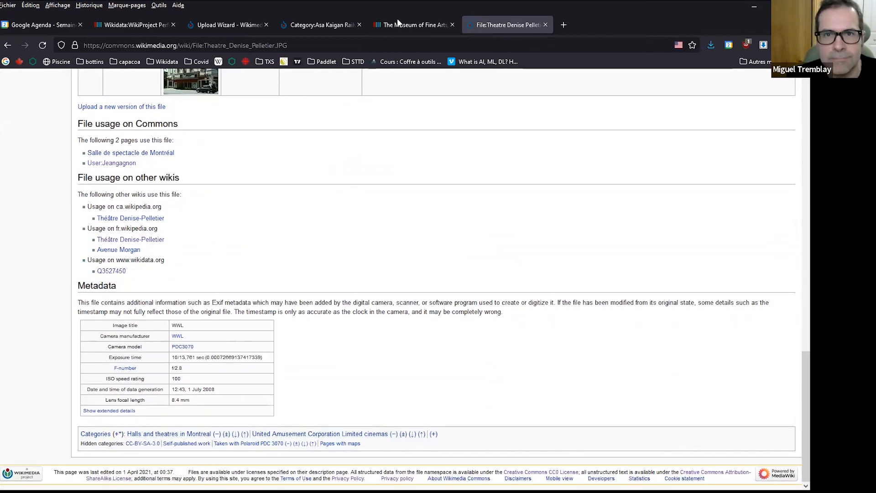
- Return from the photo's file page to the Wikipedia article, and switch to the open Asa Kaigan Railway category page
click(7, 45)
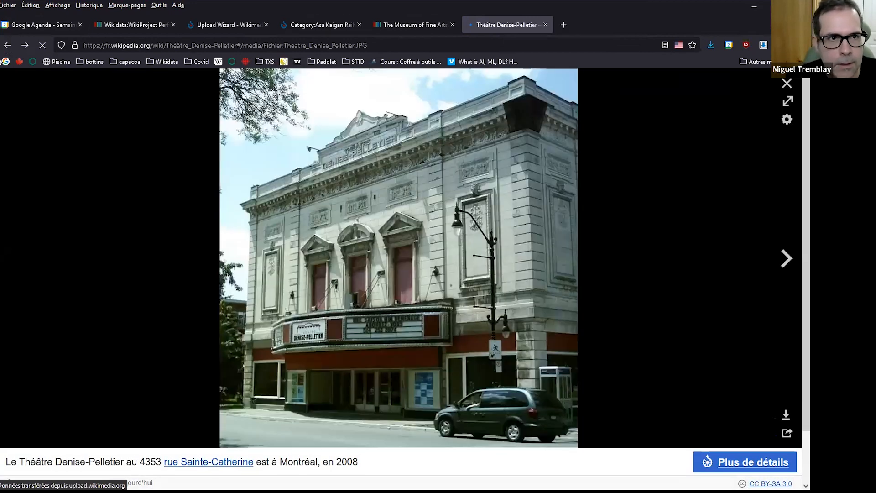
click(9, 45)
click(426, 24)
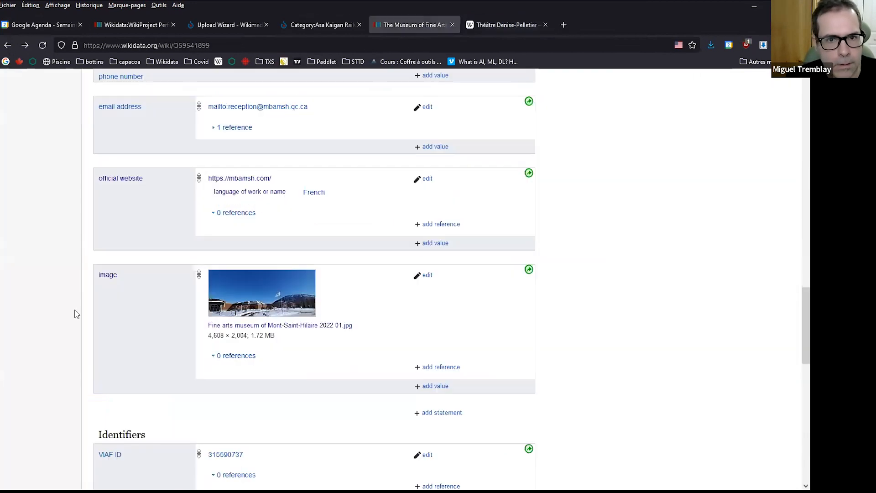
click(319, 18)
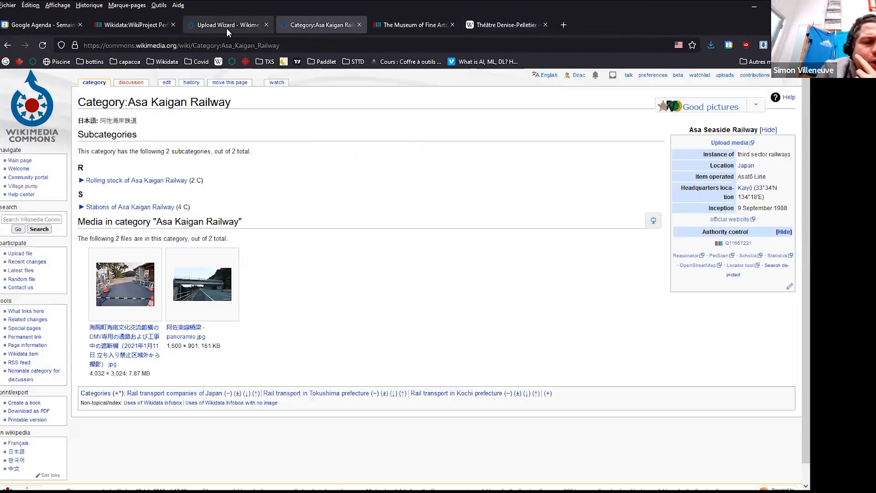
- Try "hall in t" as a category in the Upload Wizard's file description
click(227, 28)
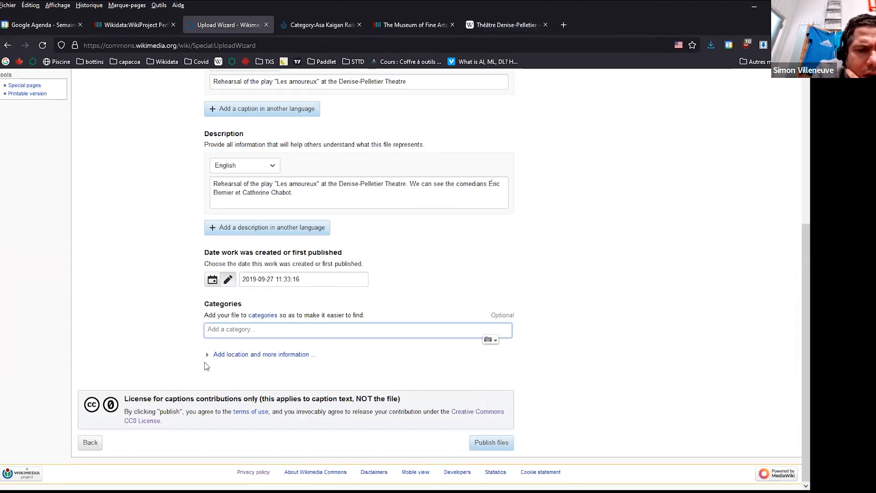
text(hall in t)
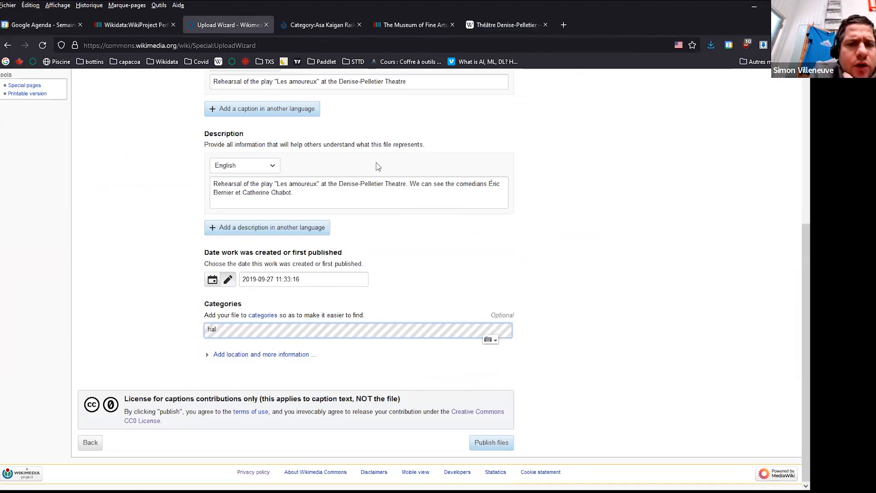
- Open the Halls and theatres in Montreal category from the Denise-Pelletier theatre photo's Commons page, and search it for "denis"
click(480, 24)
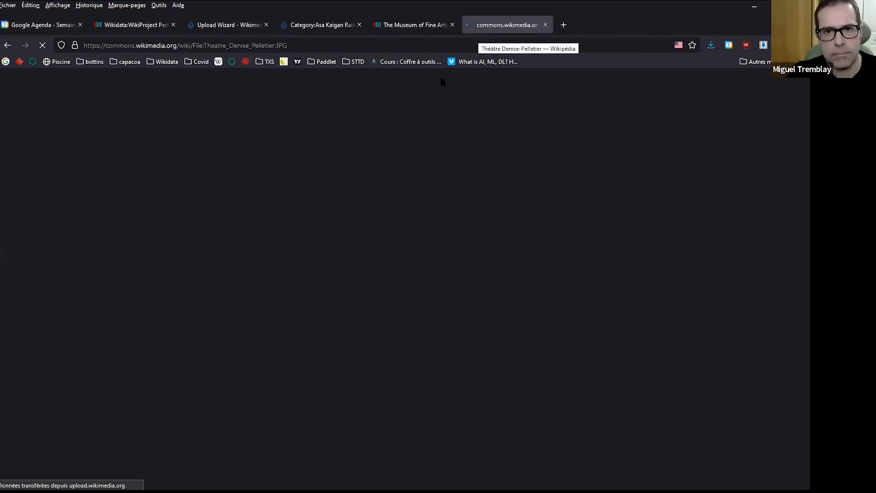
scroll(382, 323, down, 15)
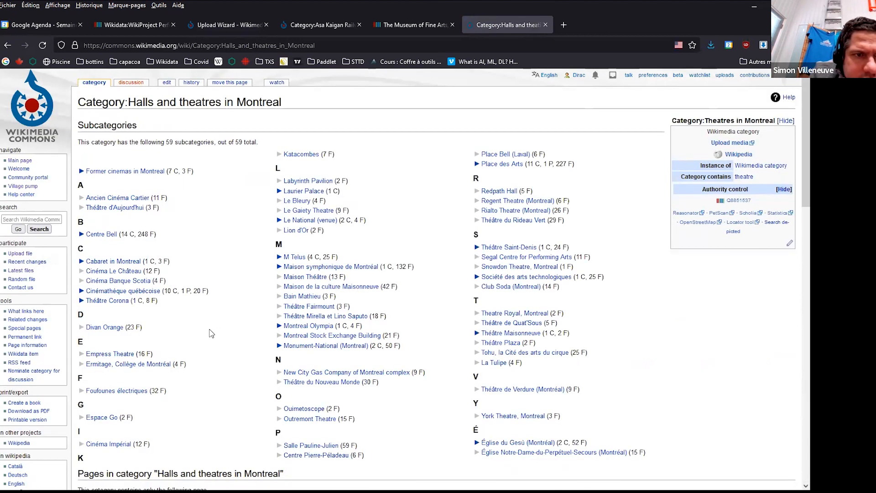
key(ctrl+f)
text(denis)
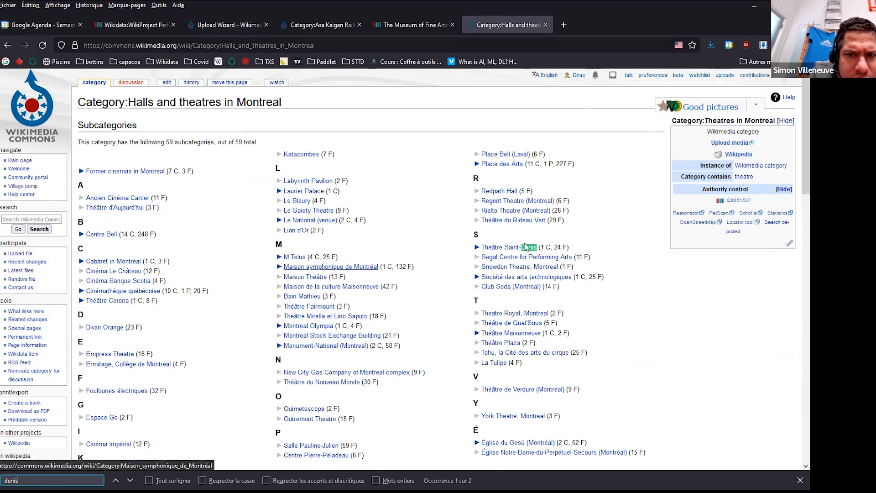
- Check the Théâtre Saint-Denis subcategory, and return to the Halls and theatres in Montreal category
click(502, 249)
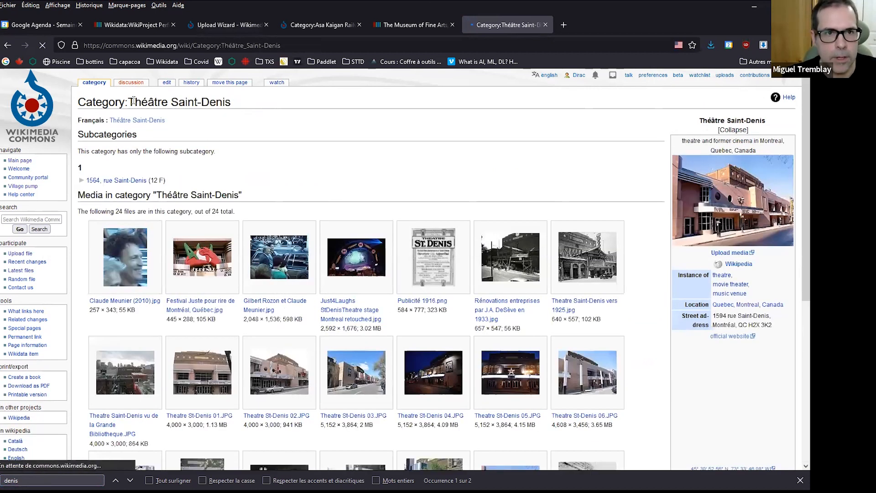
drag(128, 103, 247, 105)
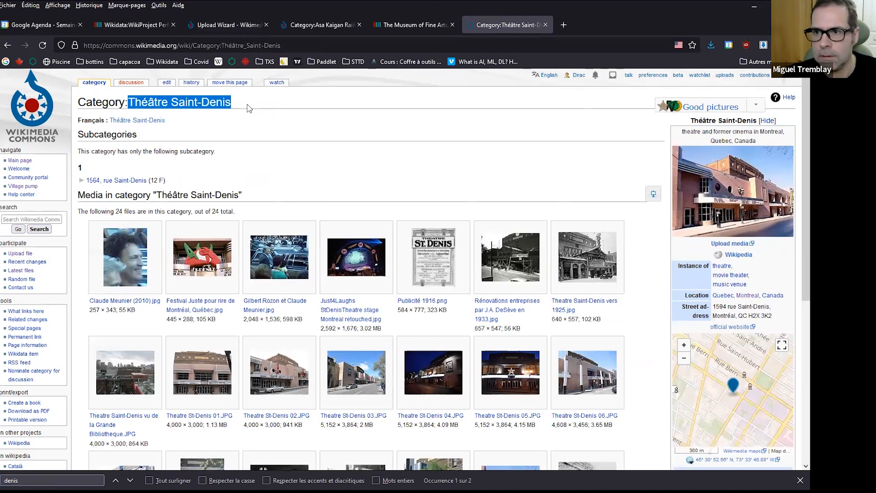
key(alt+Left)
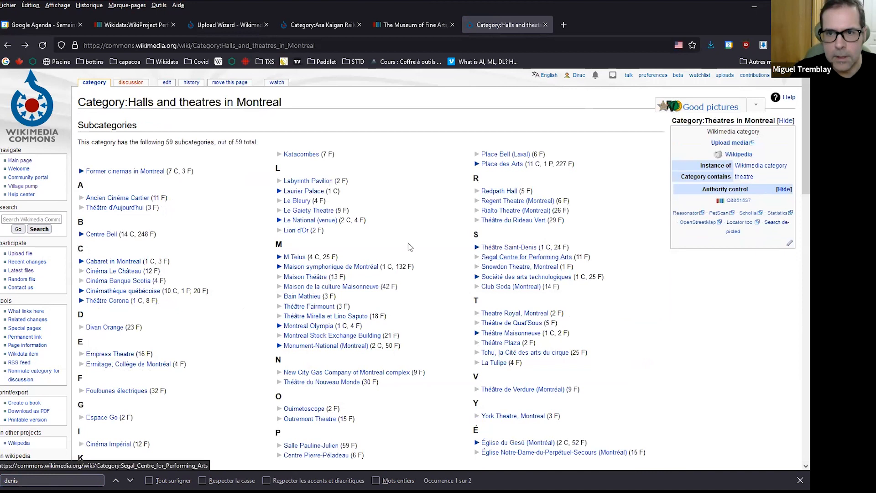
- Search the category page for "denise", and select the name of its parent category "Theatres in Quebec"
key(ctrl+f)
key(Return)
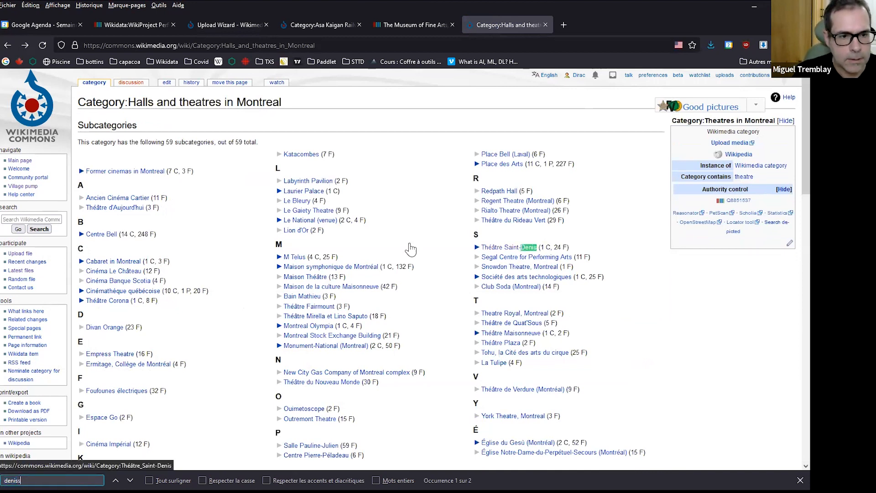
text(e)
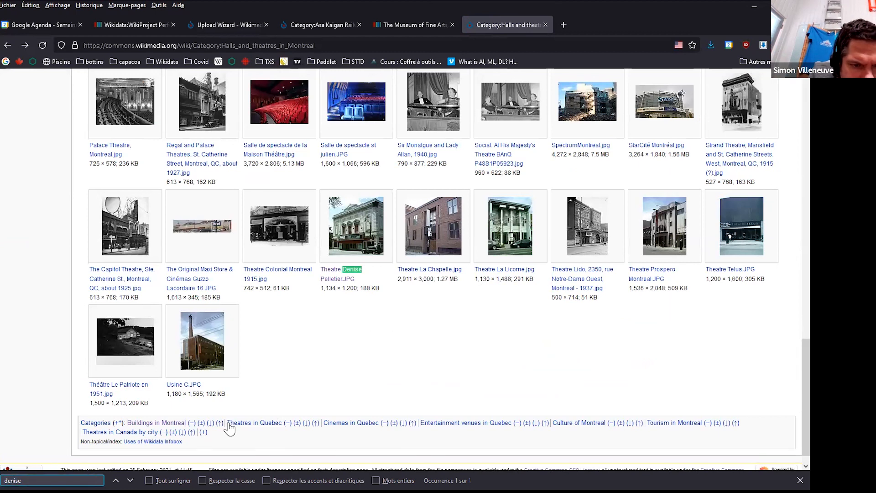
click(286, 426)
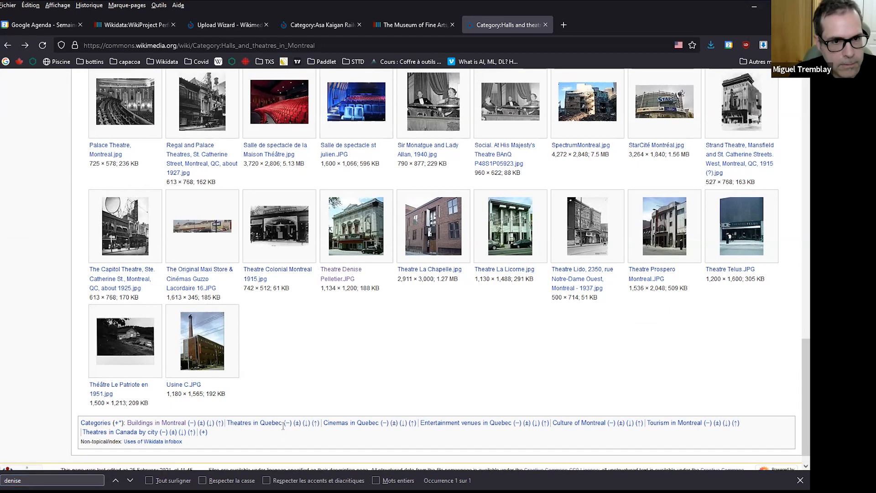
triple_click(283, 426)
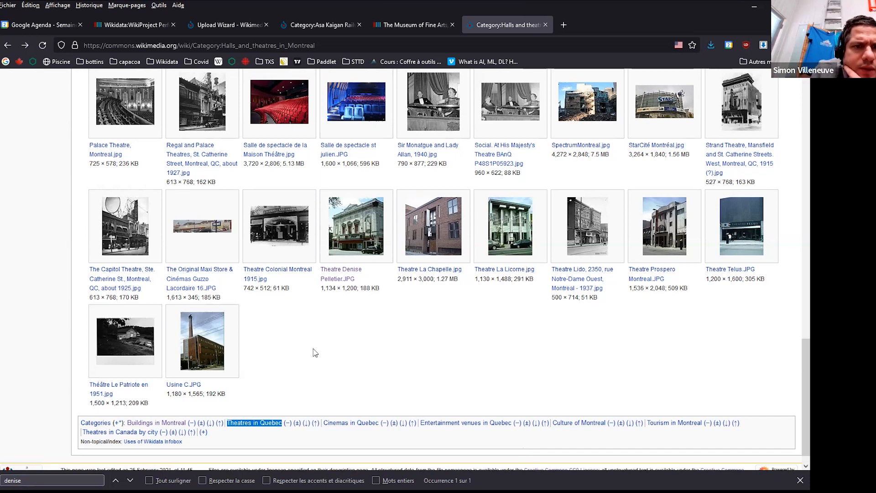
- Select the category title "Halls and theatres in Montreal", and remove the "Hall in t" category from the upload form
scroll(315, 353, up, 20)
drag(281, 103, 128, 101)
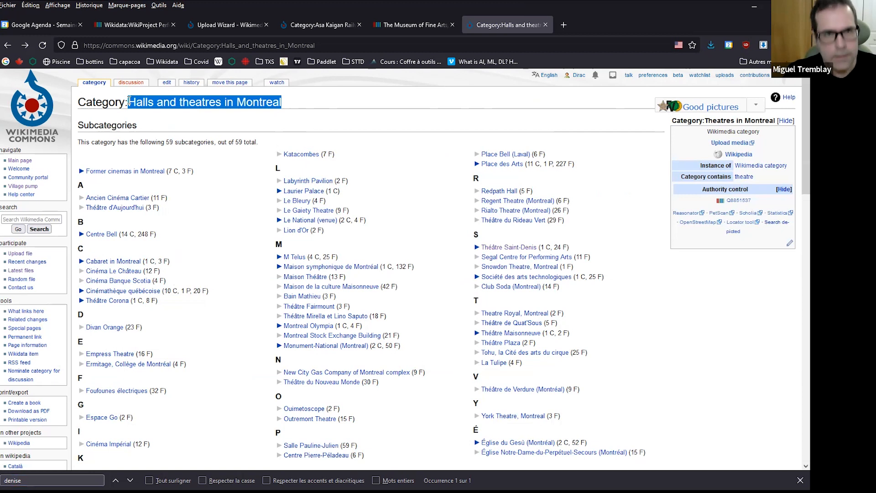
click(226, 23)
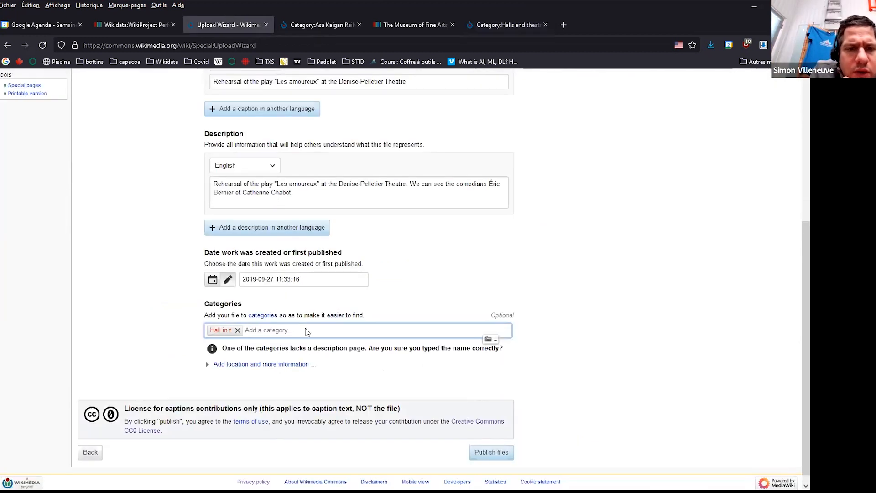
click(237, 331)
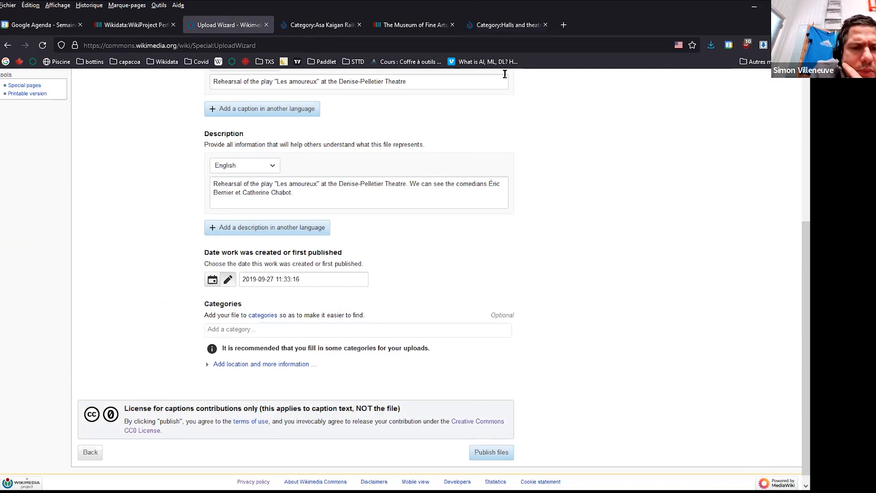
- Copy the parent category name "Theatres in Quebec" from the Halls and theatres in Montreal category page
click(504, 24)
scroll(303, 307, down, 10)
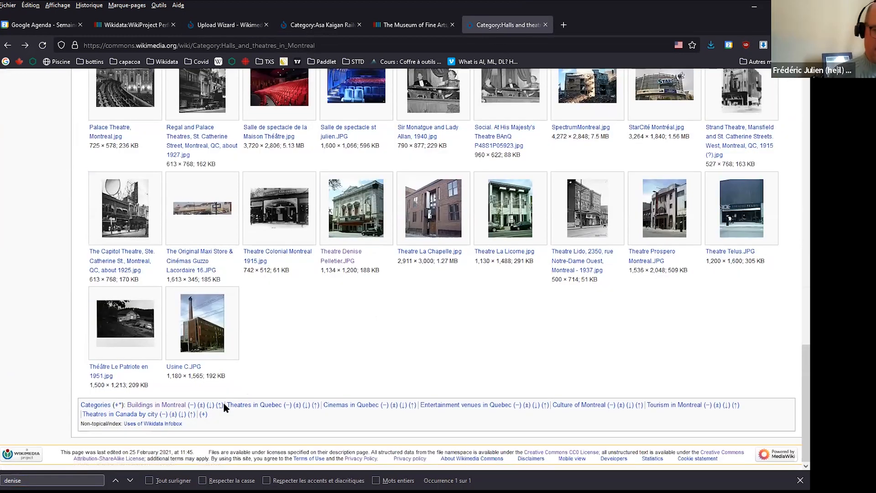
drag(227, 405, 282, 408)
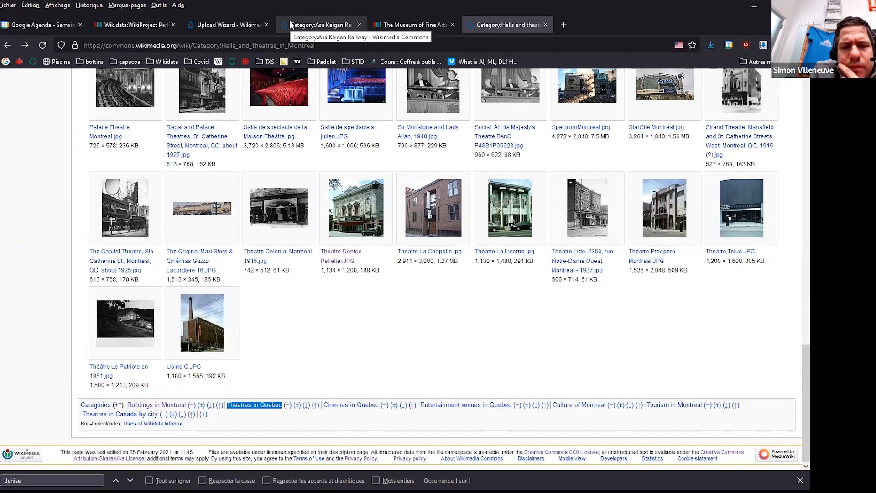
- Add "Theatres in Quebec" as the file's category in the Upload Wizard, and publish the file
click(234, 33)
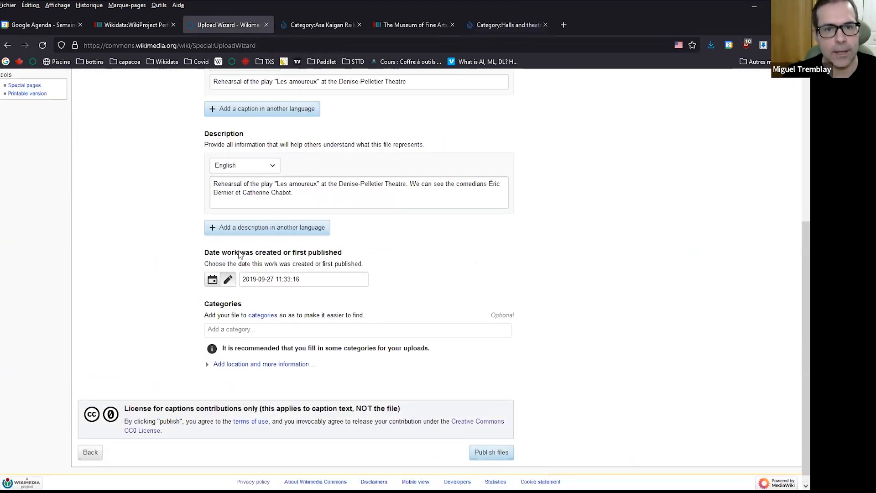
click(257, 336)
text(Theatres in Quebec)
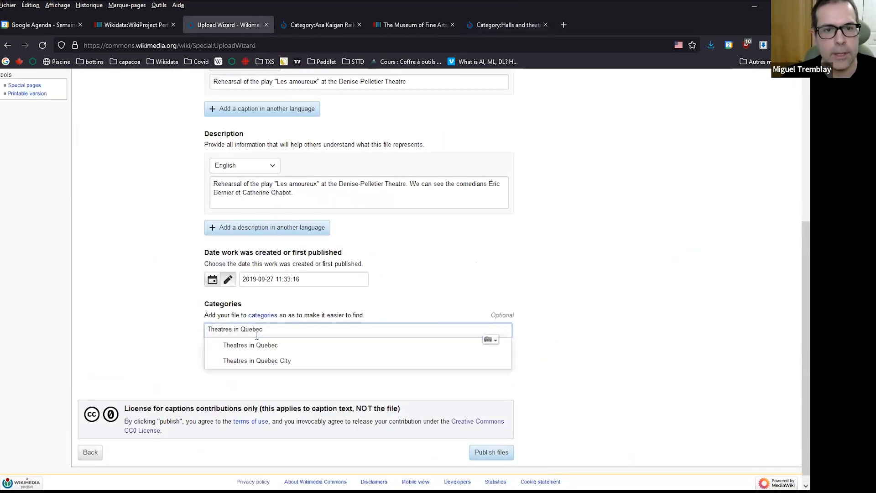
click(261, 347)
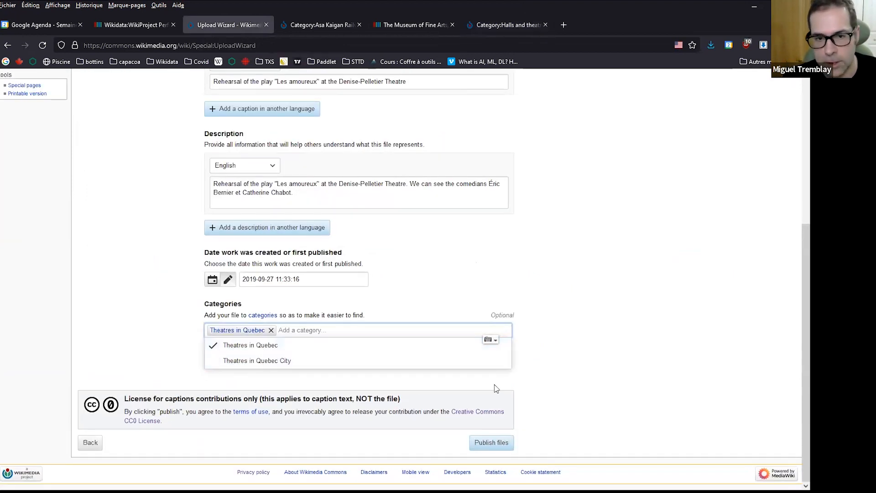
click(542, 393)
click(483, 446)
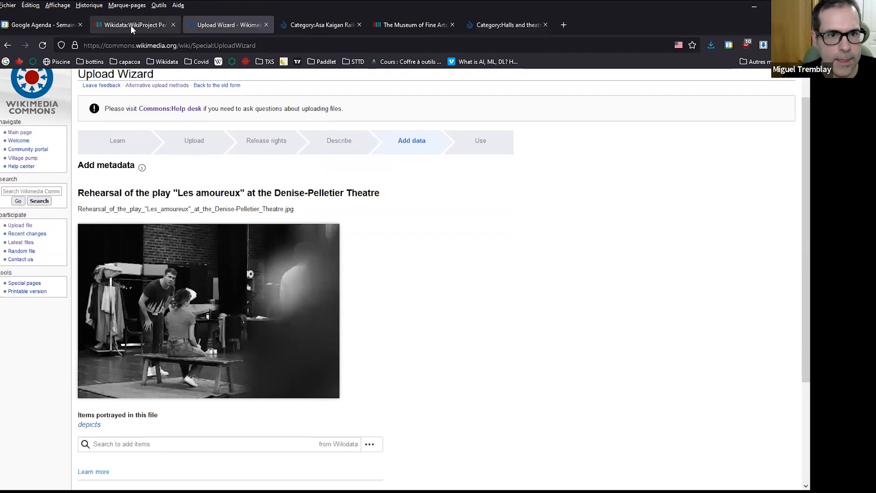
- Open The Lovers' Wikidata item from the workshop page's Wikidata tags, and copy its item ID Q735078
click(131, 26)
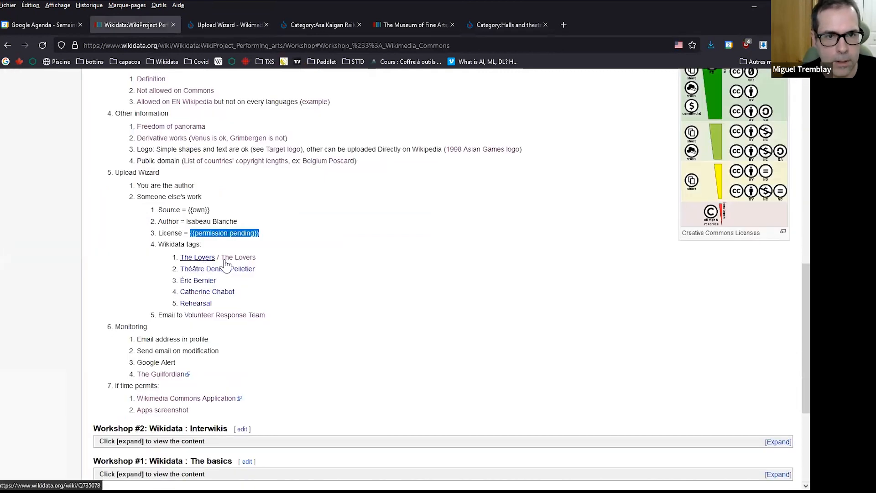
middle_click(208, 261)
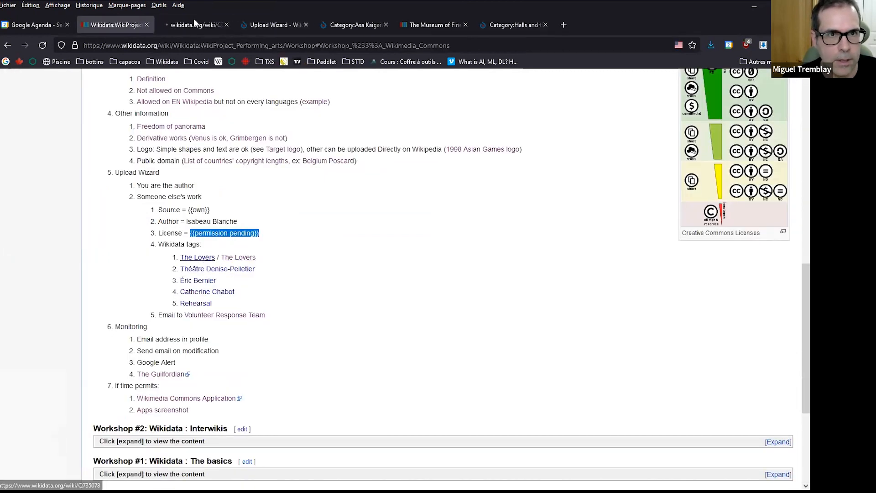
click(193, 20)
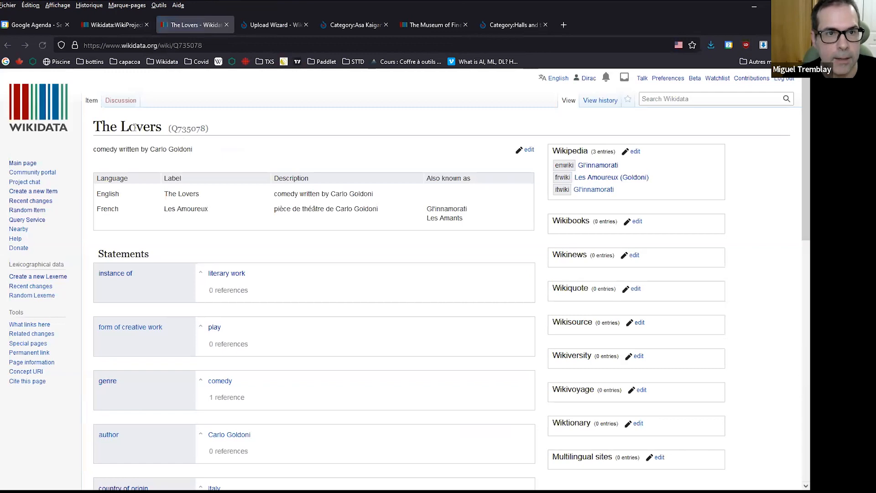
double_click(186, 128)
key(ctrl+c)
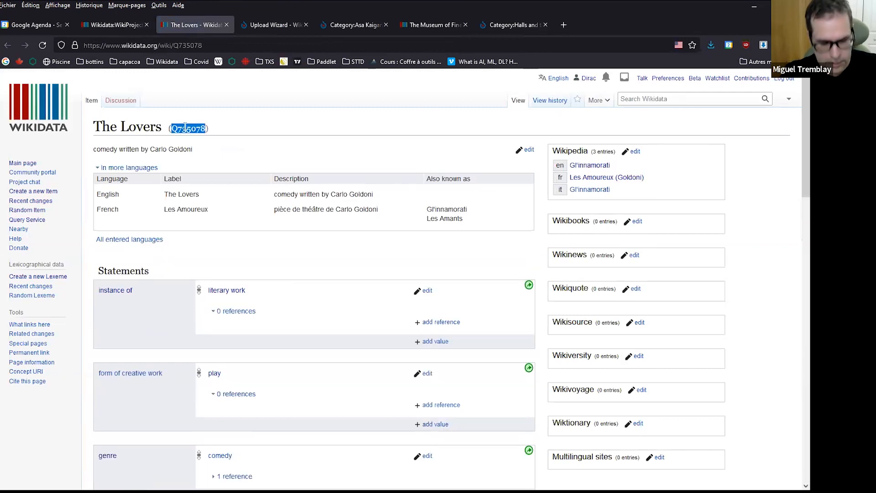
- Add The Lovers (Q735078) to the items portrayed in the uploaded file
click(288, 27)
click(156, 444)
key(ctrl+v)
scroll(158, 429, down, 1)
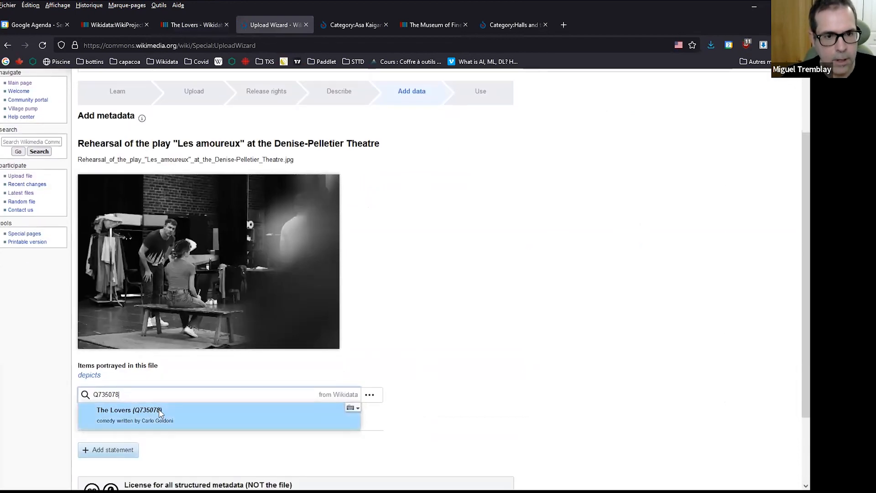
click(160, 413)
- Close The Lovers' item page, and open the workshop's Théâtre Denise-Pelletier, Éric Bernier, Catherine Chabot and Rehearsal tags in new browser tabs
click(189, 27)
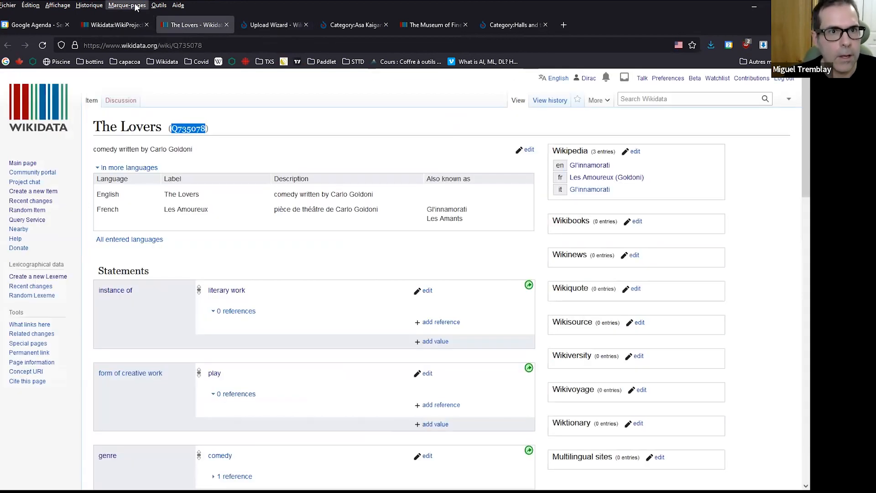
key(ctrl+w)
key(ctrl+Page_Up)
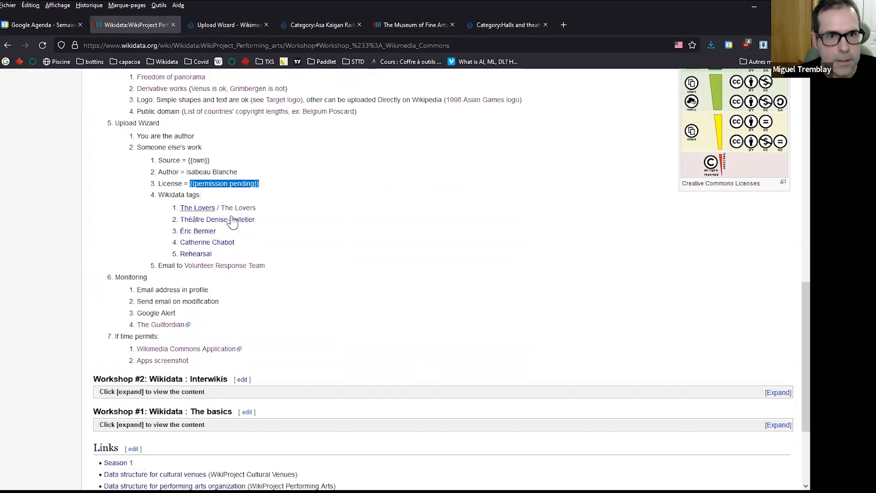
middle_click(198, 231)
middle_click(203, 243)
middle_click(197, 255)
- Copy the Denise Pelletier Theater's Wikidata ID Q3527450, and add the theatre to the items portrayed in the uploaded file
click(135, 25)
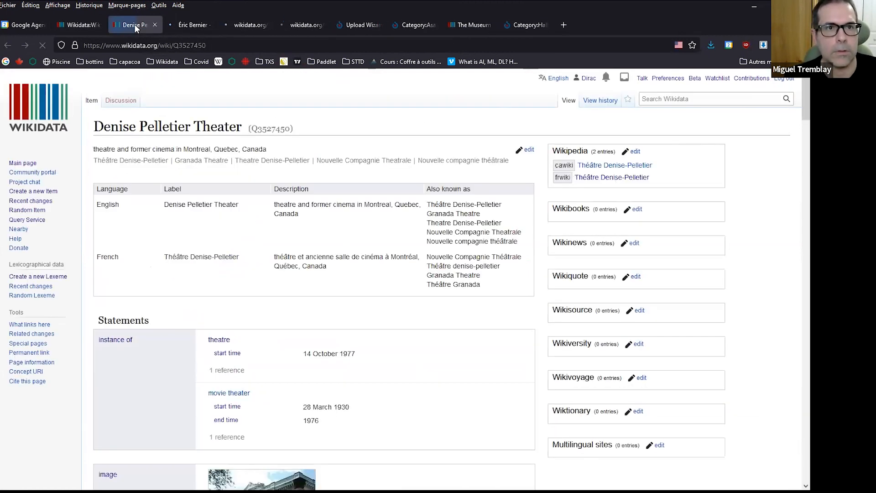
double_click(281, 129)
key(ctrl+c)
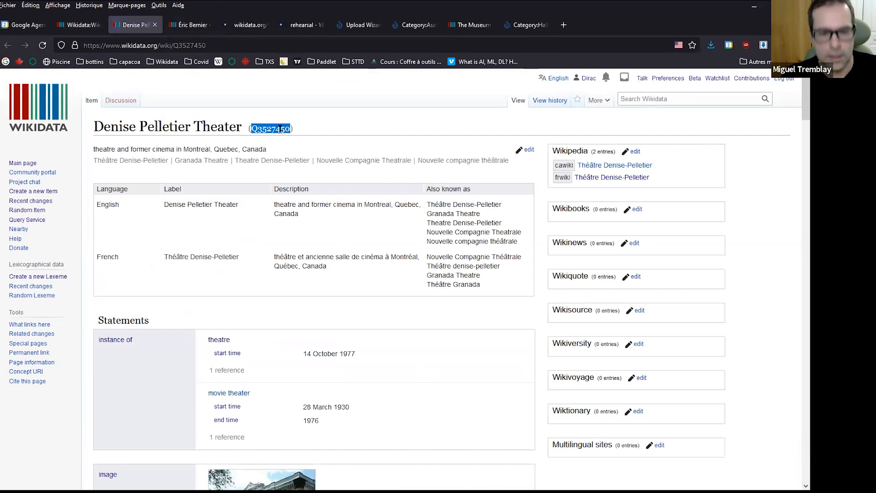
click(358, 26)
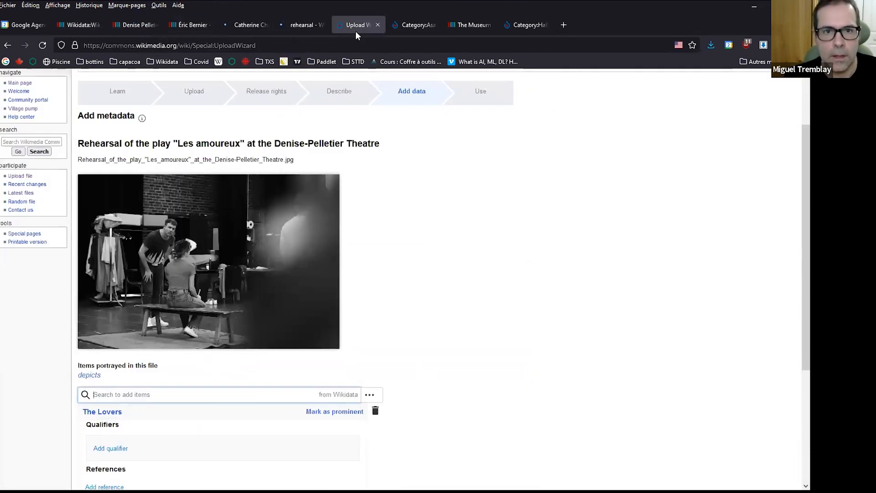
key(ctrl+v)
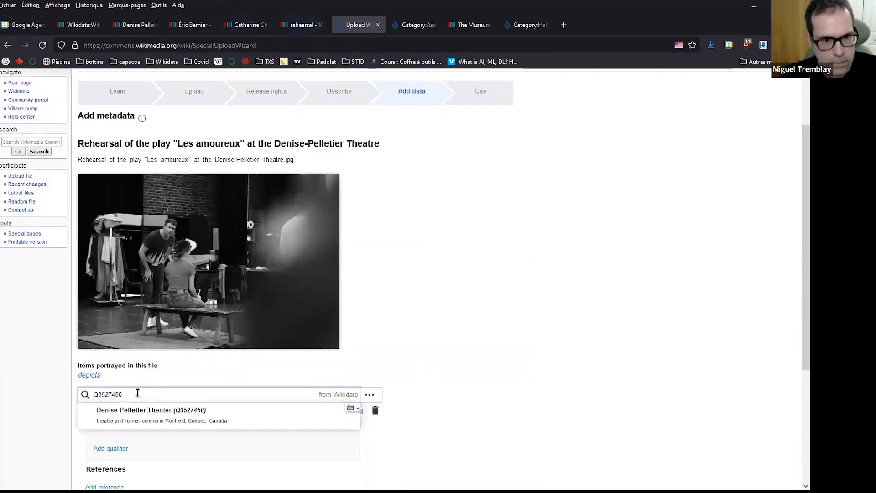
click(143, 422)
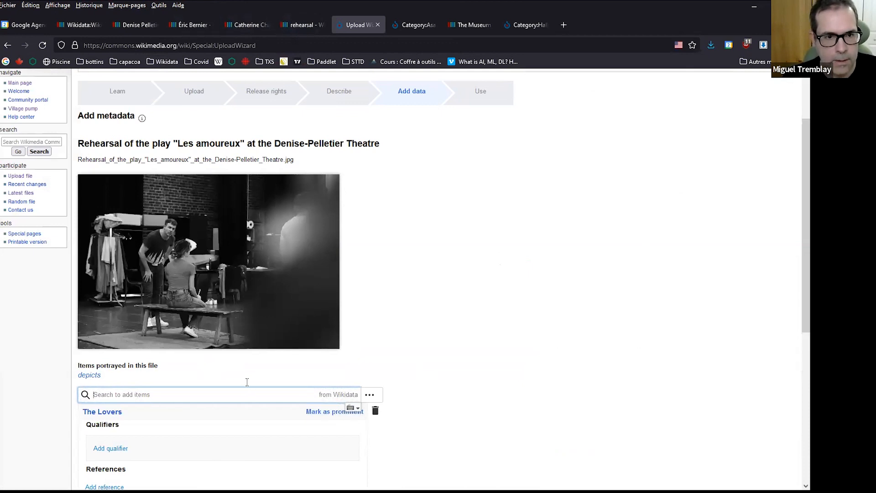
scroll(247, 382, down, 1)
- Copy Éric Bernier's Wikidata ID Q3590983, and add him to the items portrayed in the uploaded file
click(137, 26)
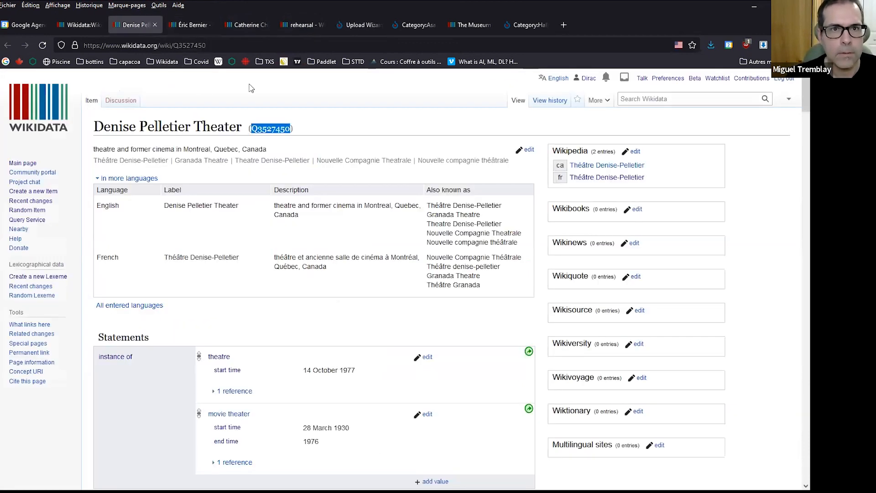
click(194, 25)
double_click(198, 129)
key(ctrl+c)
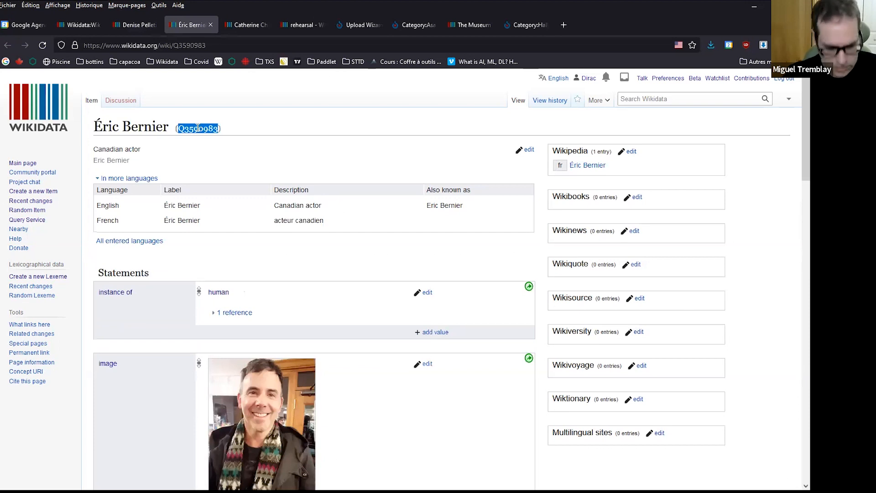
click(366, 26)
click(164, 345)
key(ctrl+v)
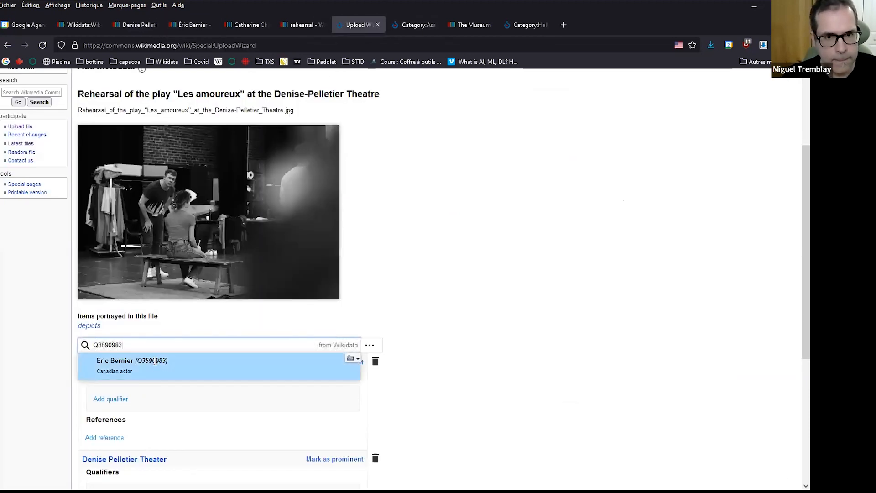
click(155, 363)
- Copy Catherine Chabot's Wikidata ID Q101114137, and add her to the items portrayed in the uploaded file
click(247, 25)
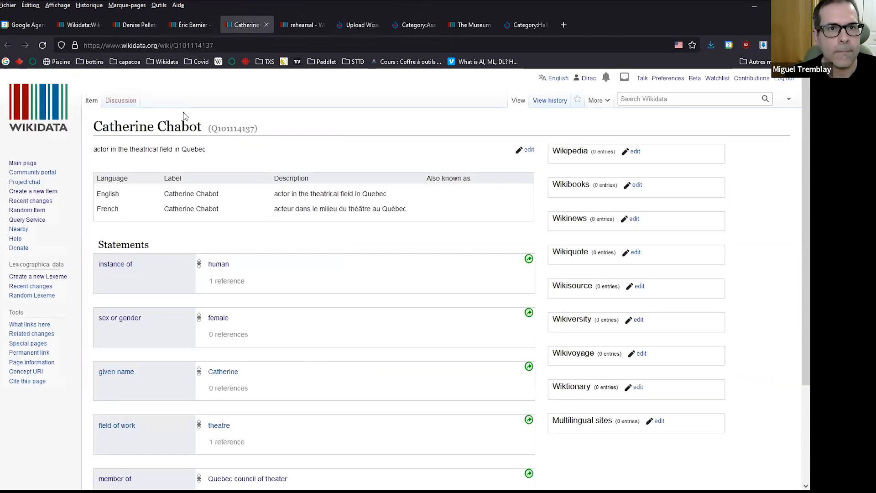
triple_click(249, 129)
double_click(244, 129)
key(ctrl+c)
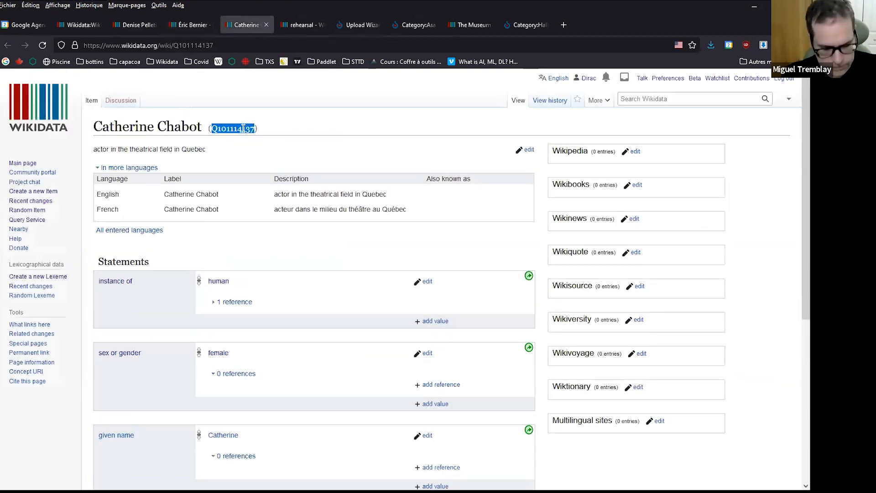
click(359, 26)
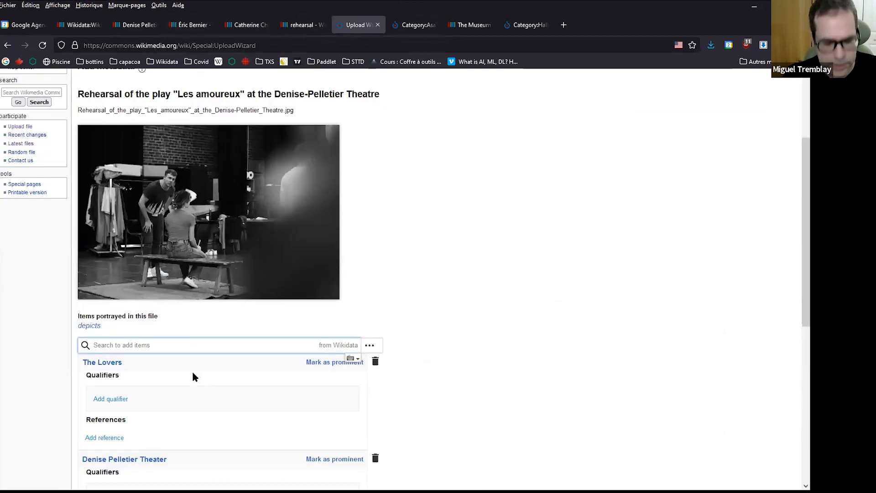
key(ctrl+v)
click(195, 377)
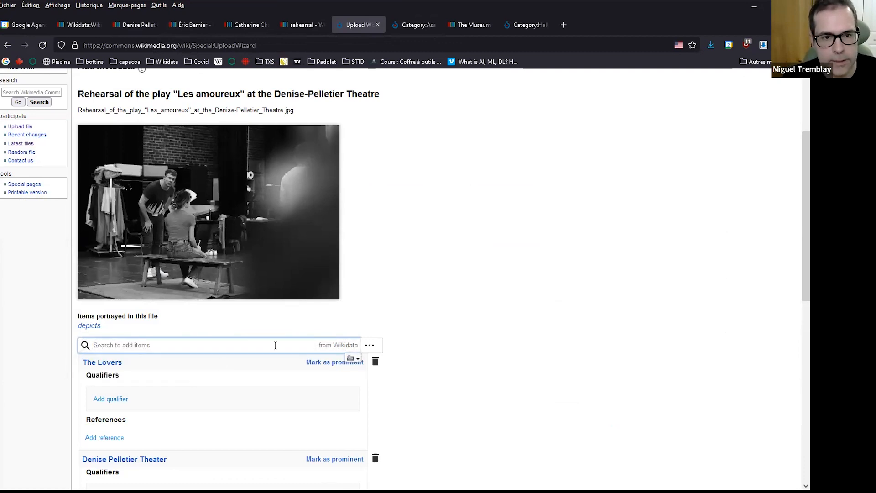
- Copy the rehearsal item's Wikidata ID Q1751775, and add rehearsal to the items portrayed in the uploaded file
click(287, 26)
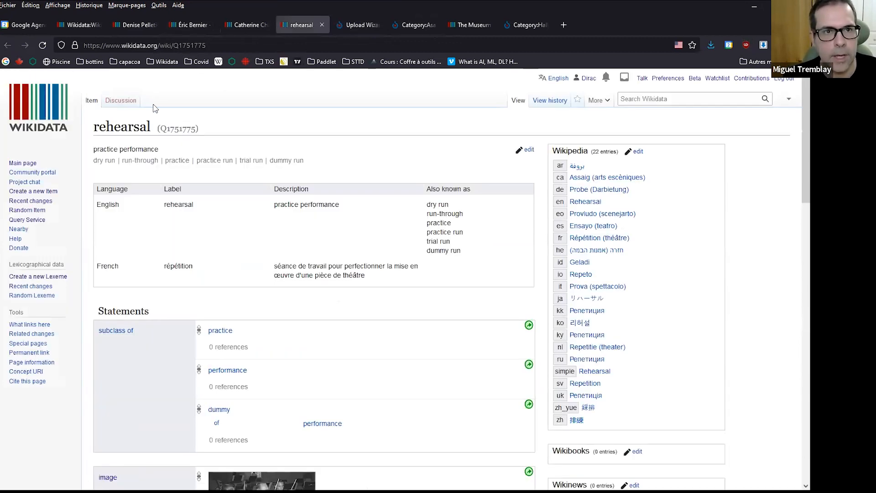
double_click(178, 122)
key(ctrl+c)
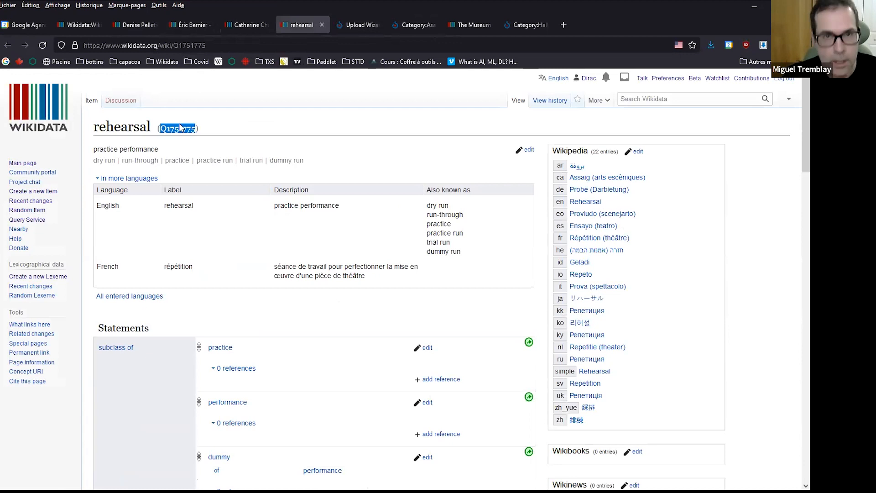
key(ctrl+Tab)
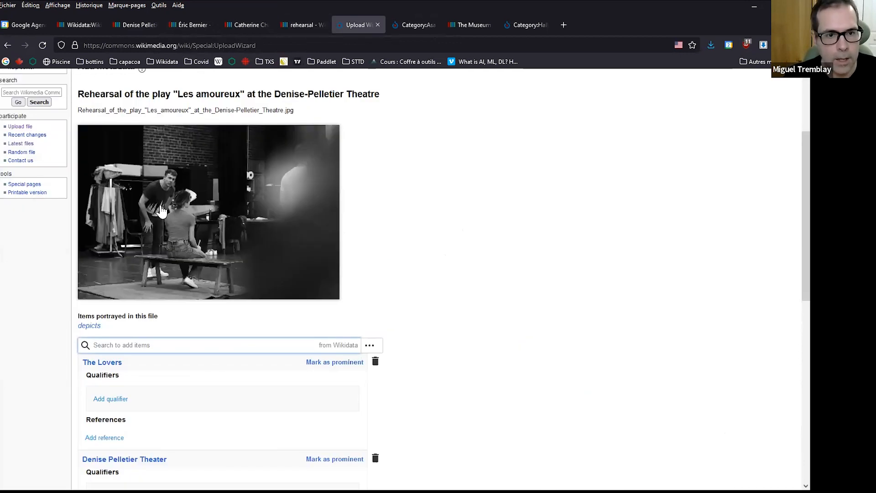
key(ctrl+v)
click(119, 370)
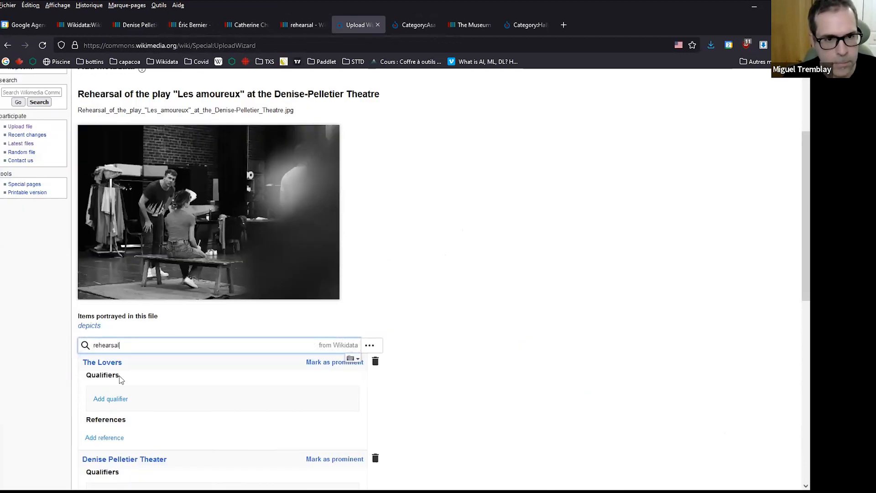
- Review the list of Wikidata items portrayed in the uploaded file
scroll(70, 351, down, 5)
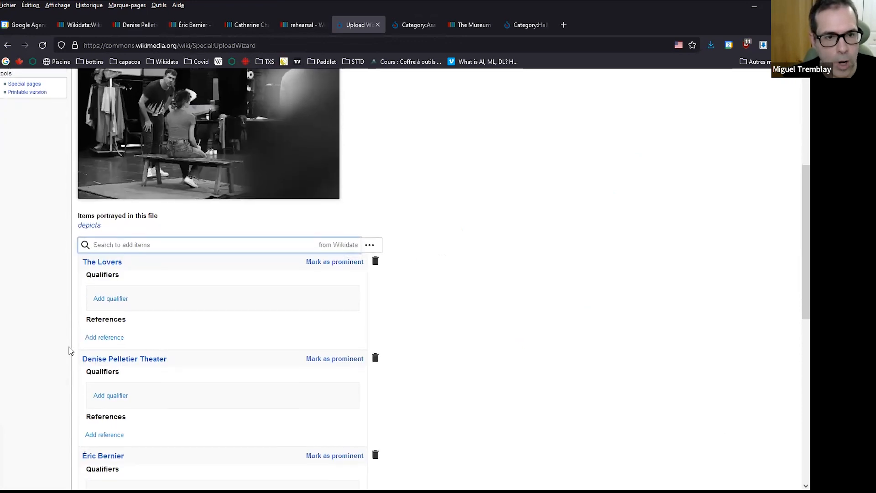
scroll(51, 349, down, 2)
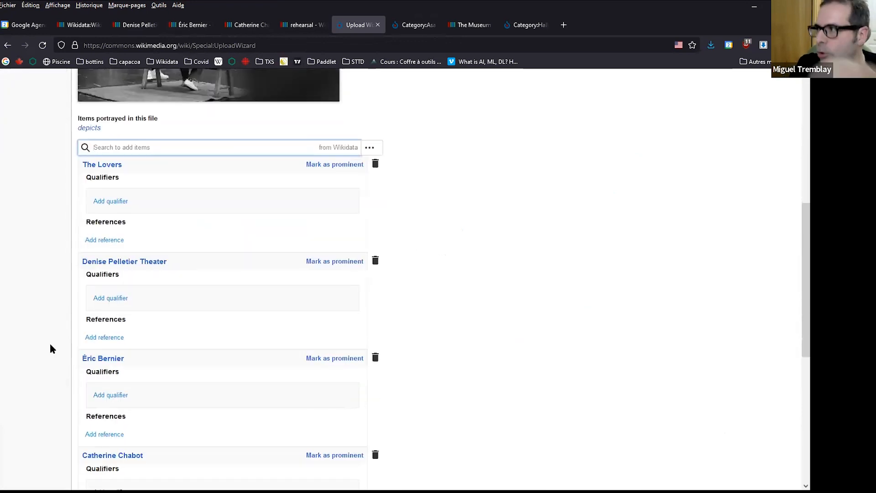
scroll(48, 276, up, 2)
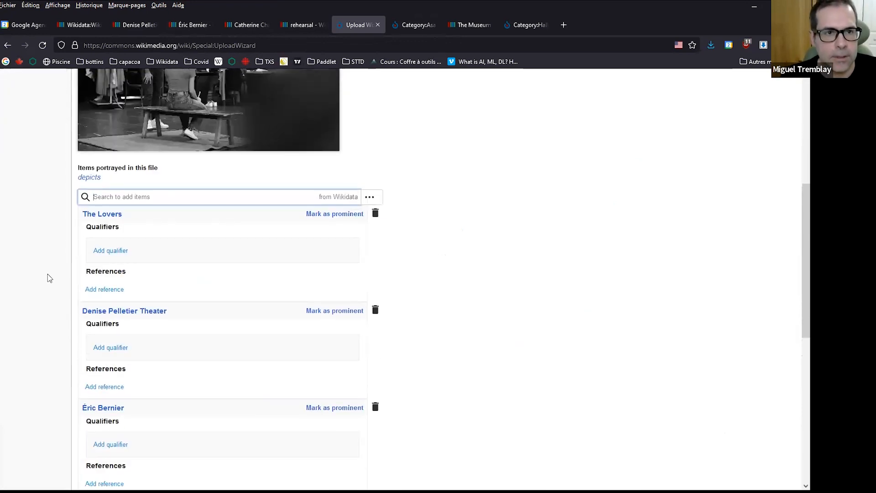
scroll(50, 280, up, 6)
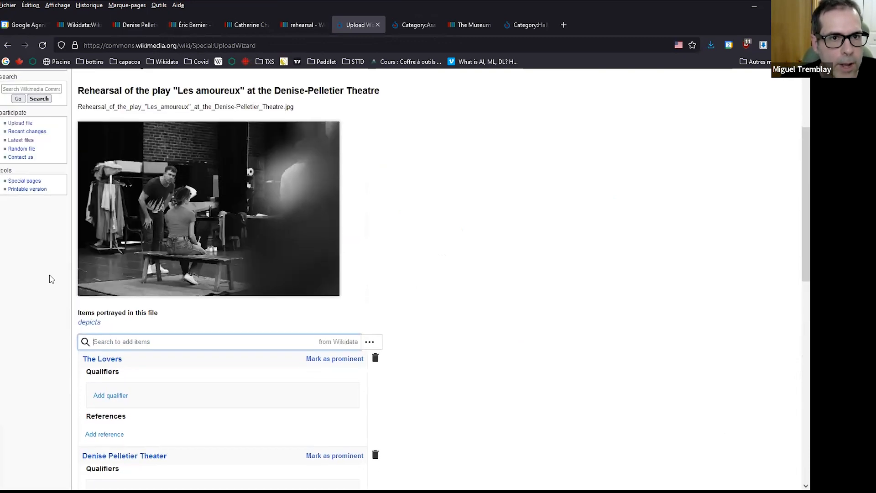
scroll(49, 280, down, 6)
scroll(49, 279, down, 4)
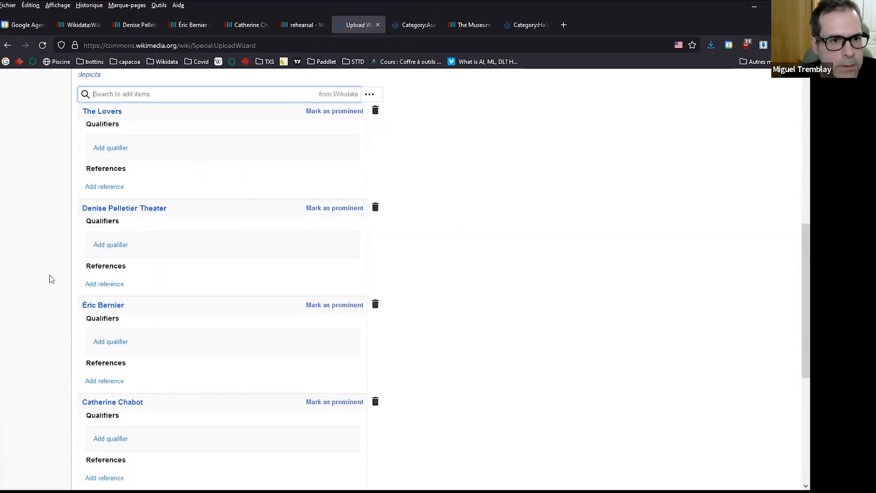
scroll(52, 279, down, 2)
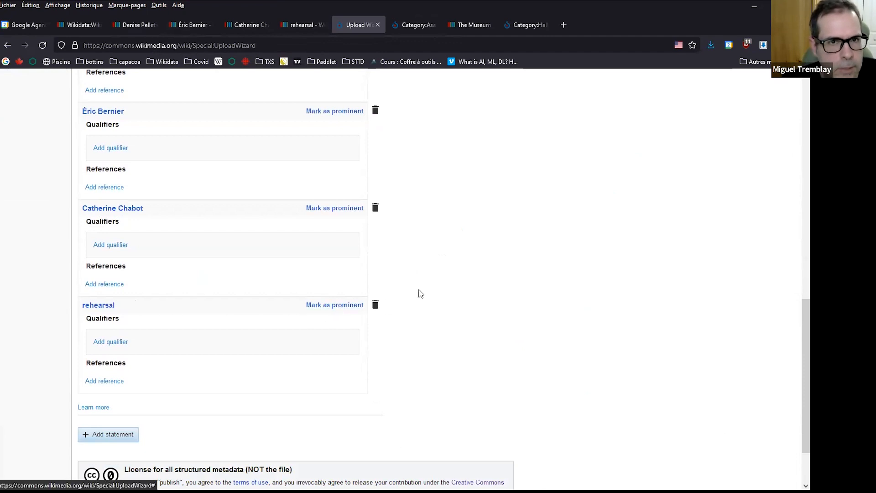
scroll(419, 292, up, 4)
scroll(417, 290, down, 4)
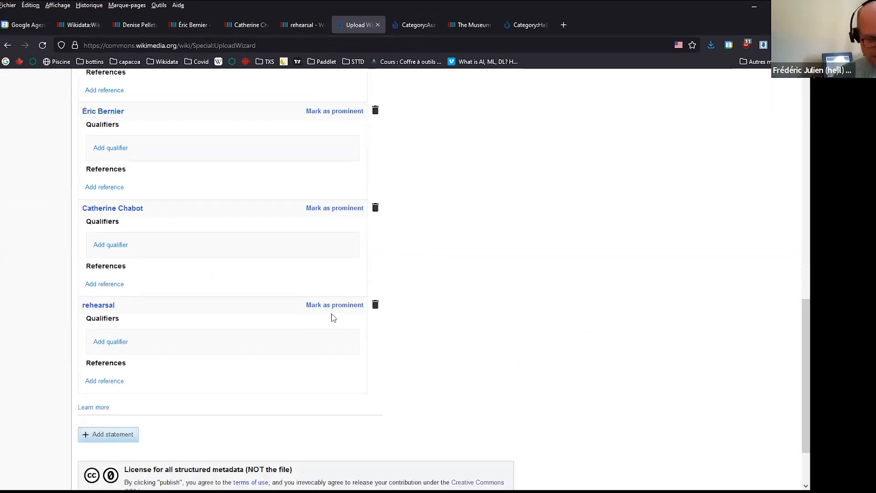
- Mark the rehearsal item as prominent, and publish the file's metadata
click(335, 312)
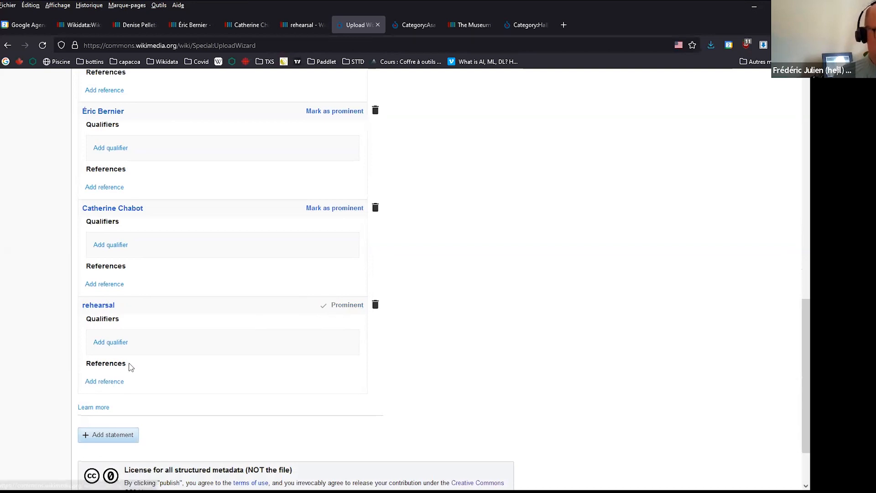
scroll(241, 360, down, 2)
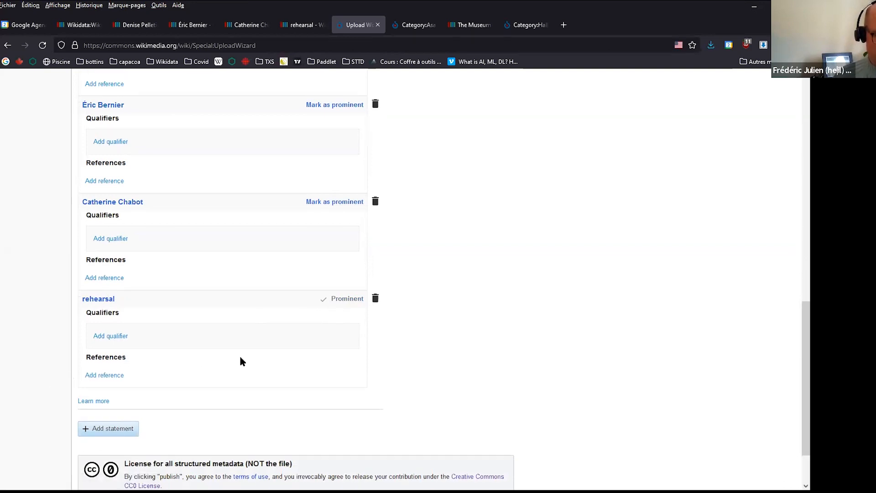
click(465, 450)
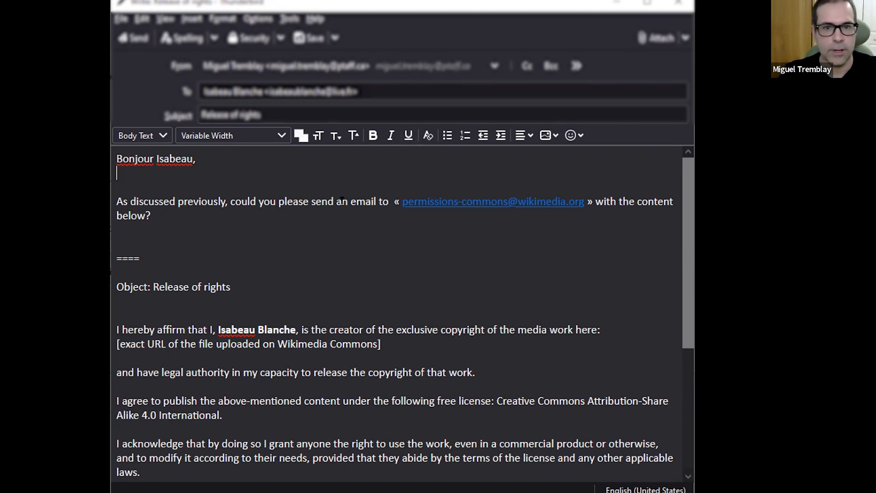
- Review the release-of-rights template and the Wikimedia permissions address in the Thunderbird email draft to the photographer
scroll(342, 200, down, 4)
scroll(227, 203, up, 4)
drag(133, 259, 196, 491)
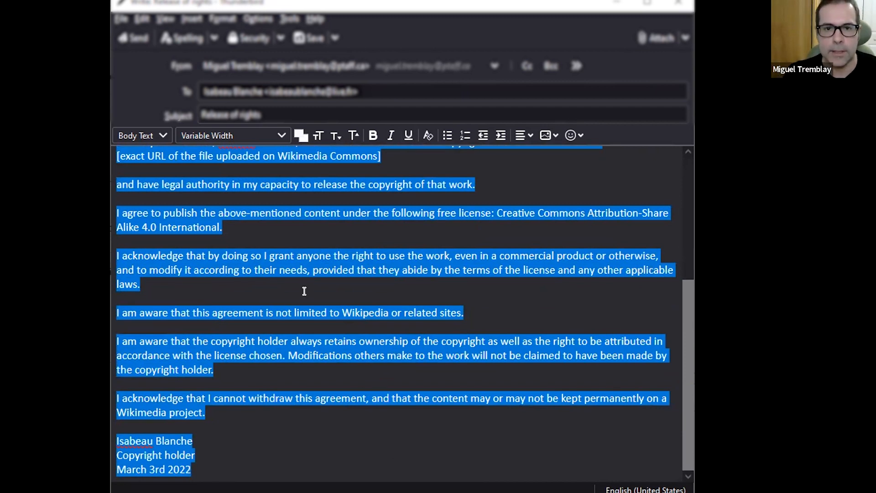
click(307, 276)
scroll(311, 258, up, 5)
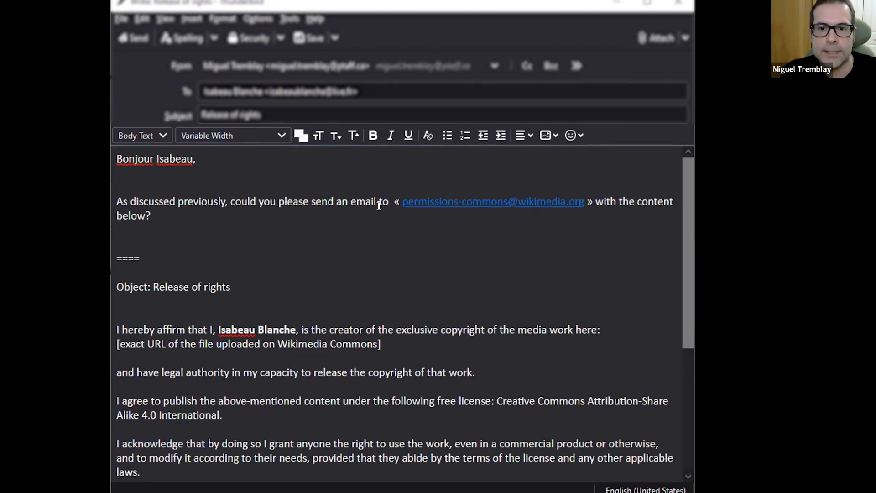
drag(399, 202, 571, 206)
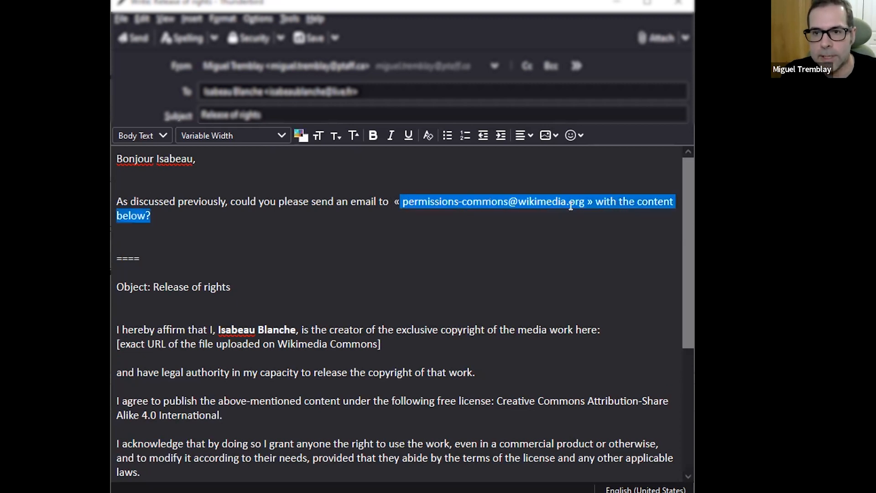
- Add the closing "Thanks," and the sender's first name between the request and the release-of-rights template
click(184, 213)
key(Return)
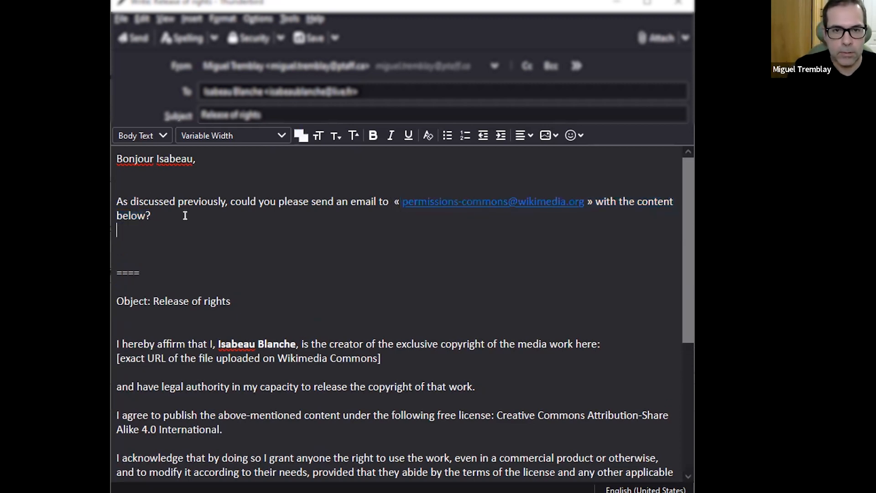
key(Return)
text(Thanks,)
key(Return)
key(Return)
text(Miguel)
scroll(205, 292, down, 2)
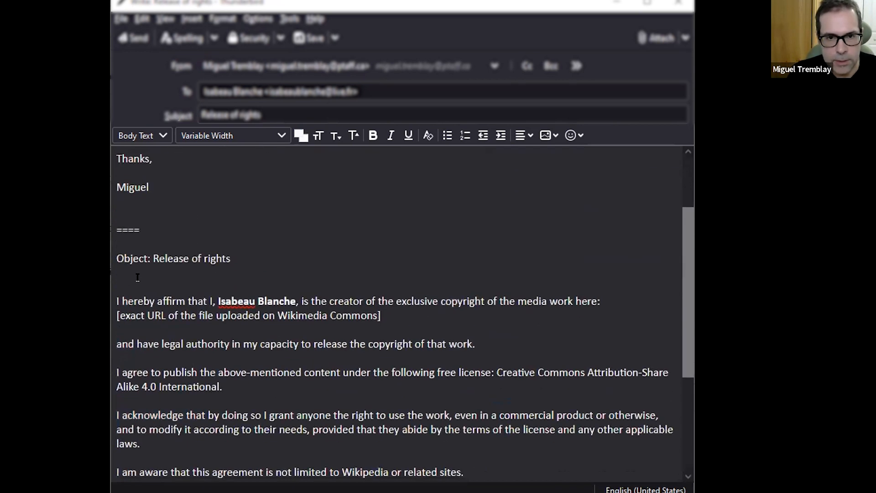
scroll(162, 235, down, 2)
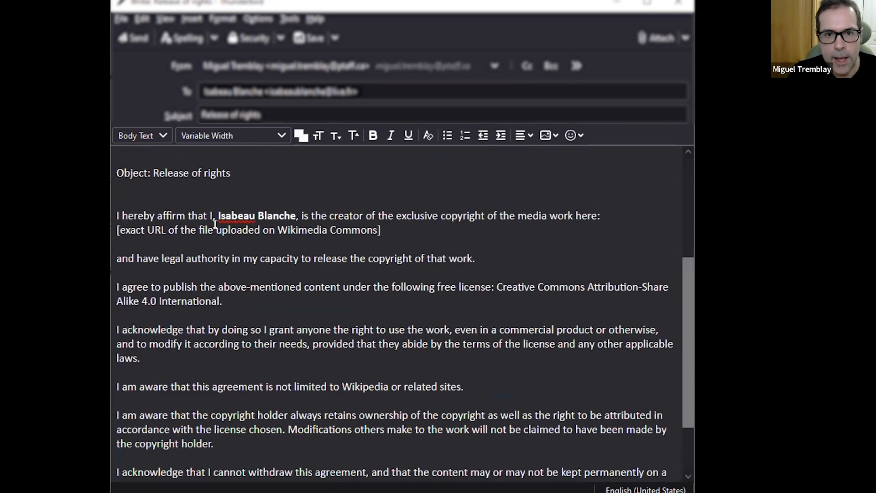
drag(400, 227, 117, 229)
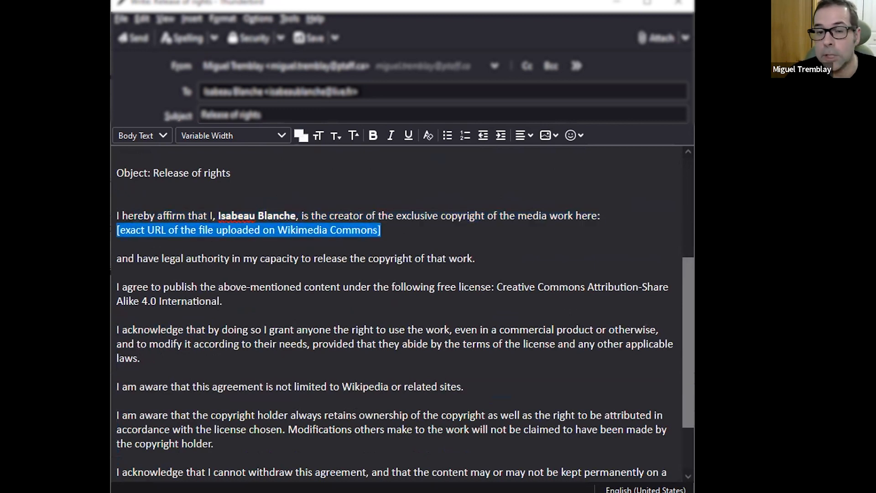
key(alt+Tab)
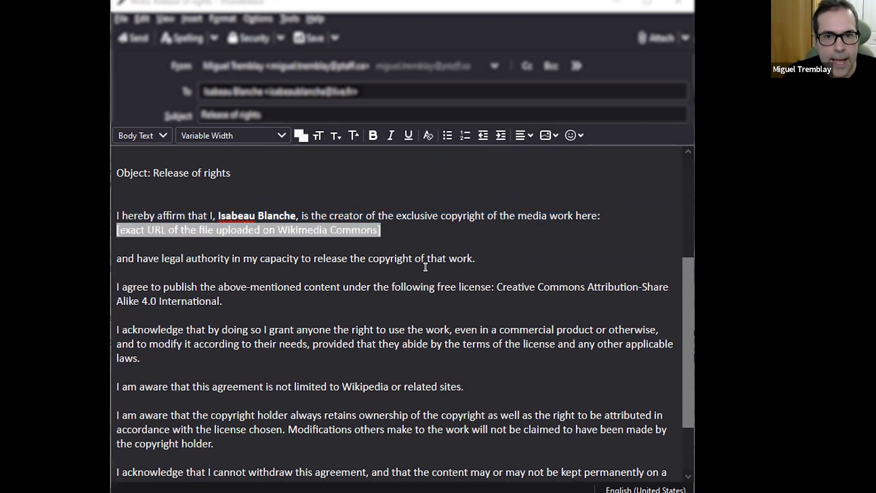
key(alt+Tab)
text(https://commons.wikimedia.org/wiki/File:Rehearsal_of_the_play_%22Les_amoureux%22_at_the_Denise-Pelletier_Theatre.jpg)
key(Return)
key(BackSpace)
- Check the template's legal authority, license and copyright holder signature lines, and send the release-of-rights email
click(512, 273)
key(shift+Home)
scroll(282, 235, down, 2)
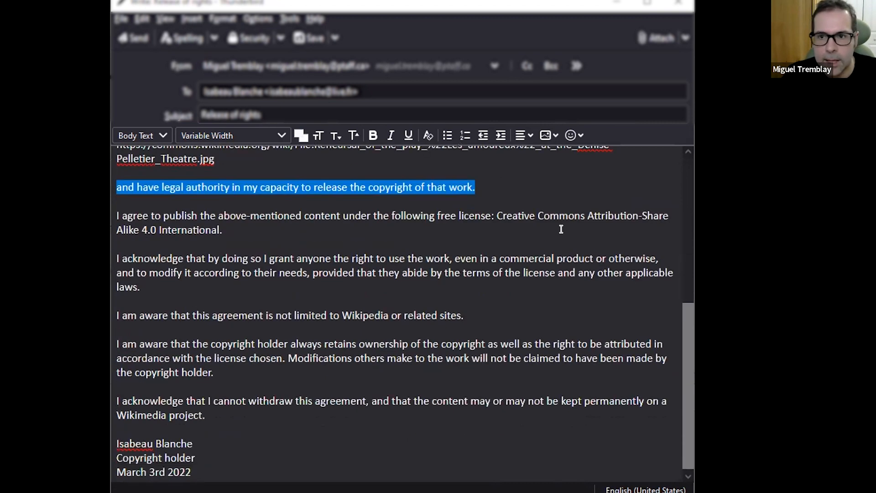
drag(495, 214, 220, 229)
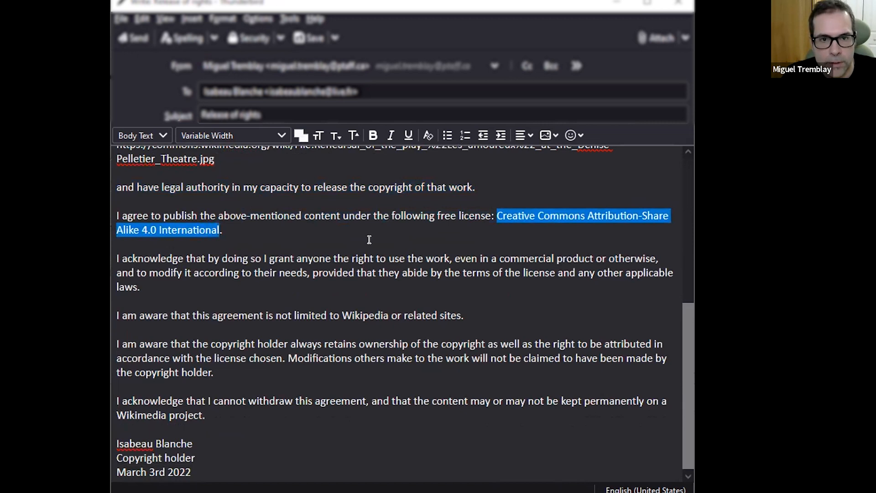
scroll(369, 240, down, 1)
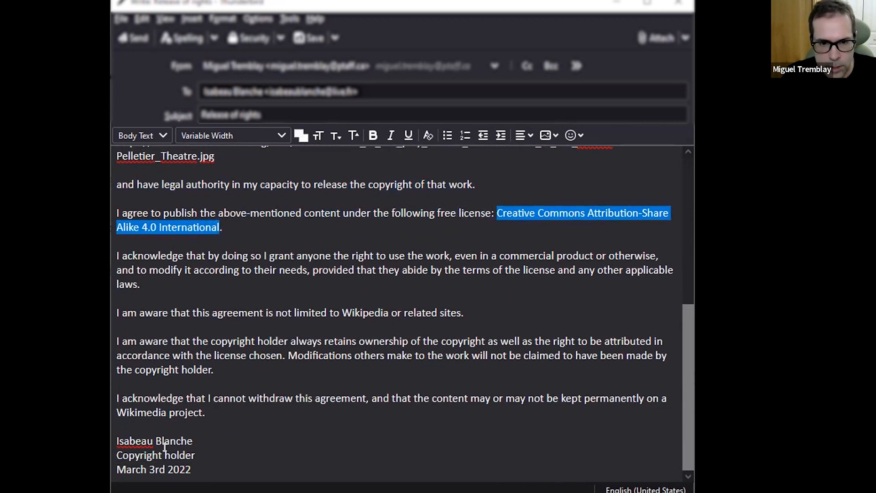
drag(241, 468, 116, 437)
click(420, 289)
scroll(274, 215, up, 6)
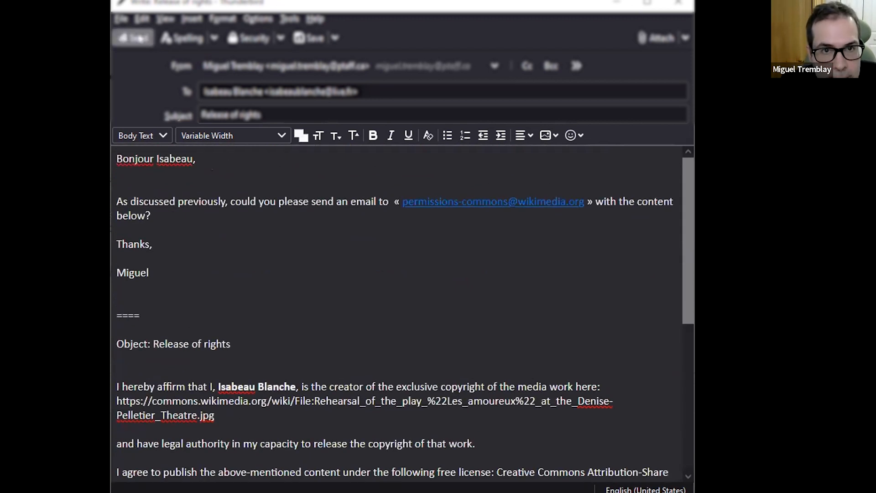
click(139, 38)
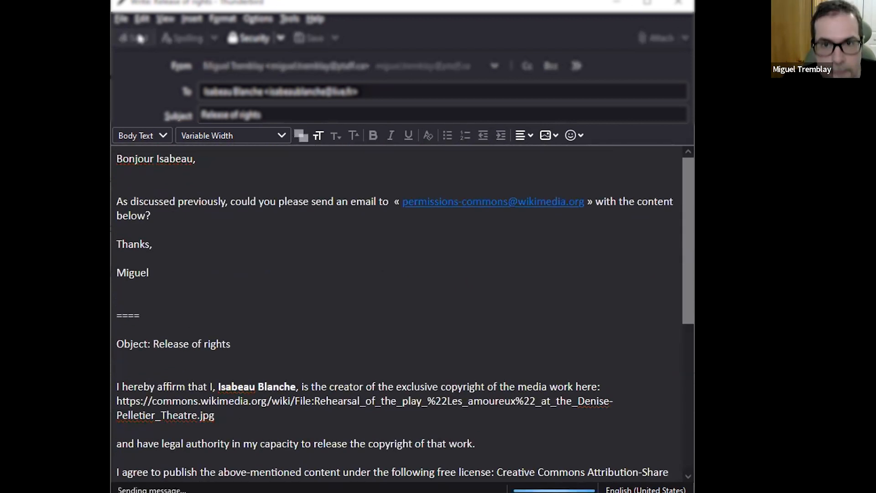